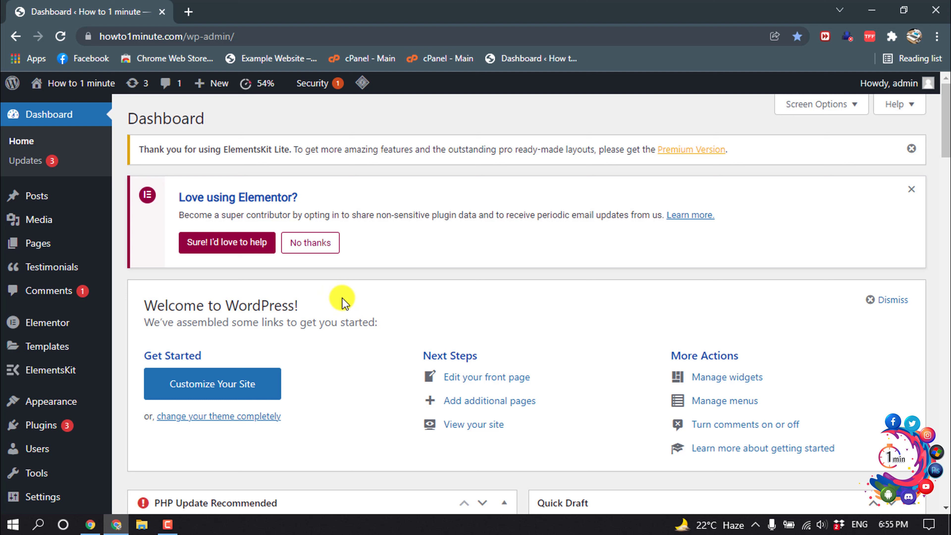
# Open the Home page from the WordPress Pages list in the Elementor editor
pyautogui.click(33, 245)
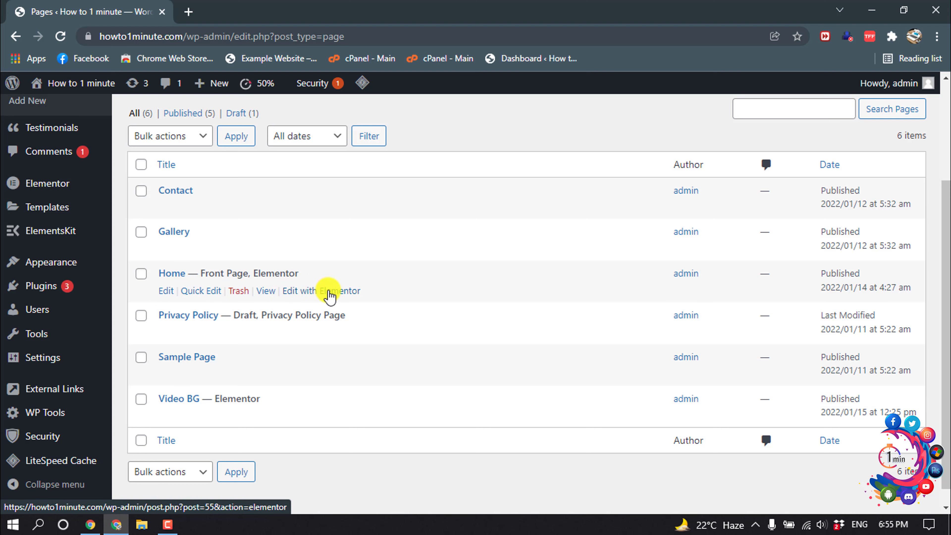
pyautogui.click(329, 291)
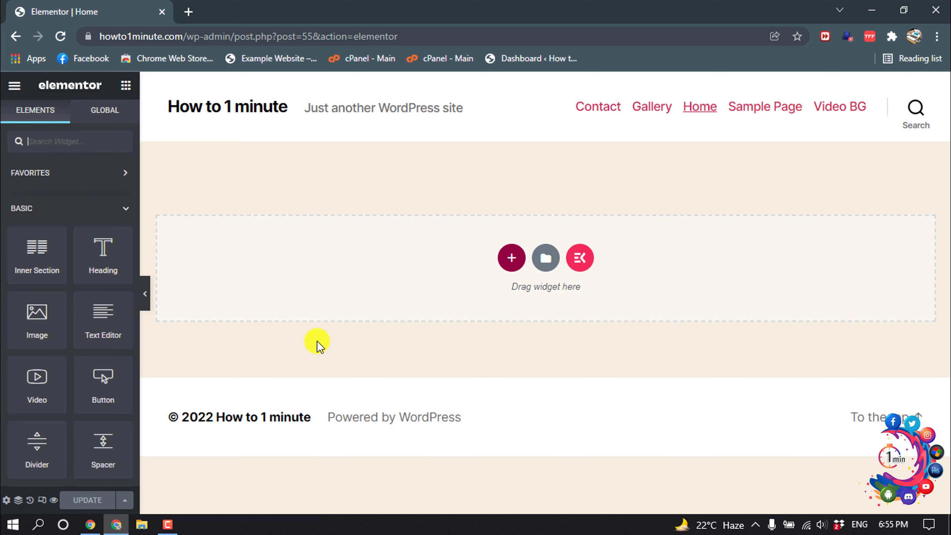
# Set the Page Layout to Elementor Full Width in the page settings
pyautogui.click(6, 501)
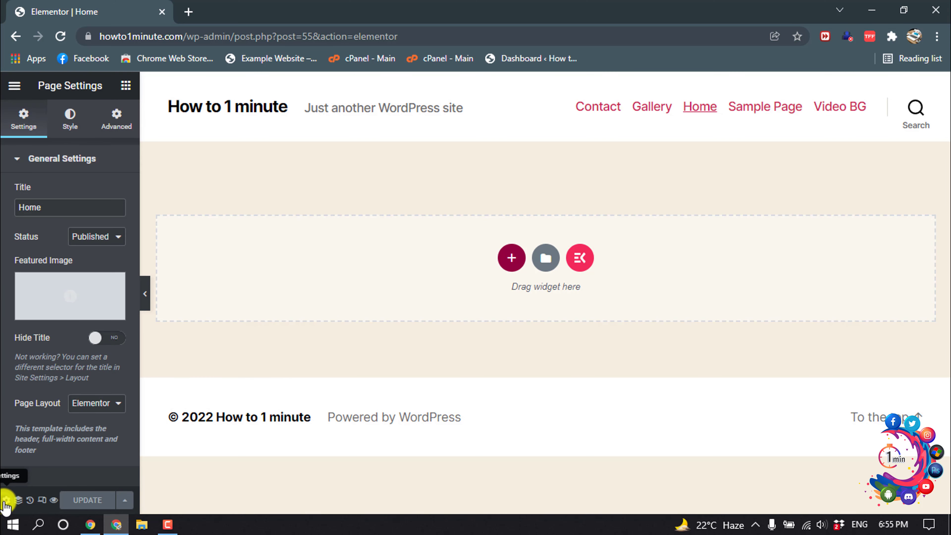
pyautogui.click(109, 403)
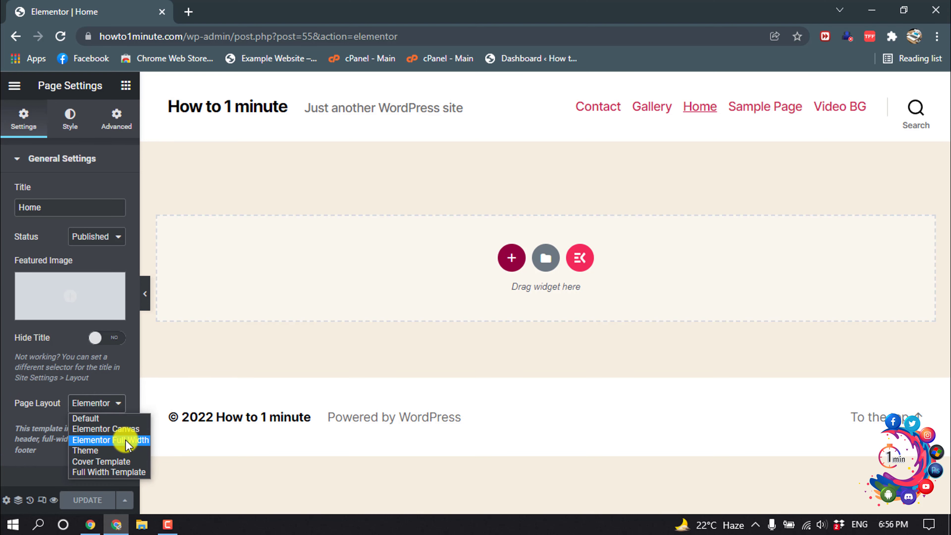
pyautogui.click(126, 441)
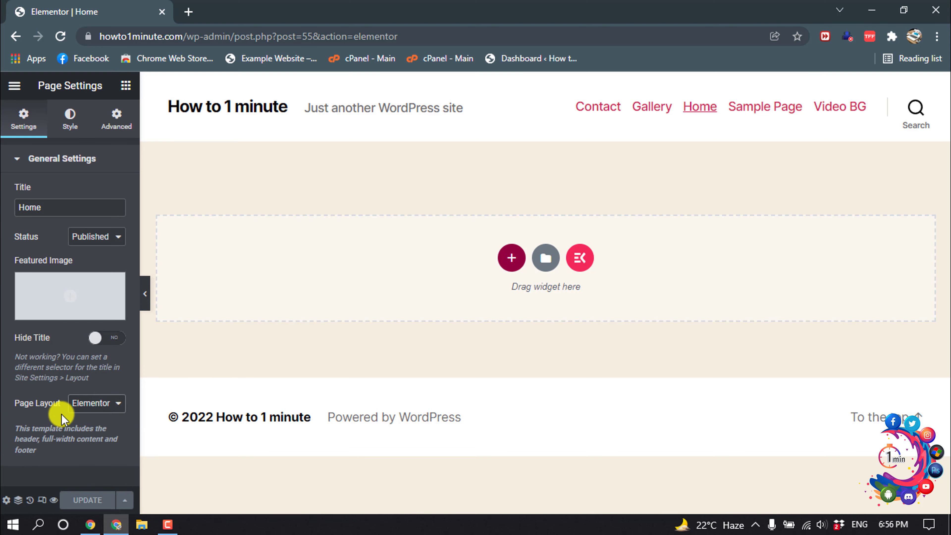
# Add a single-column section with a Heading widget and start typing 'How to 1 Minute'
pyautogui.click(511, 258)
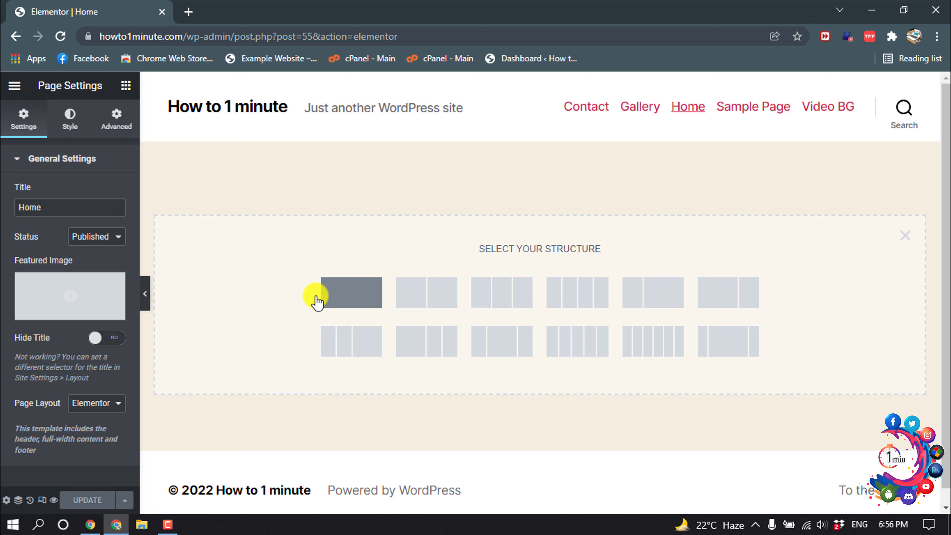
pyautogui.click(345, 296)
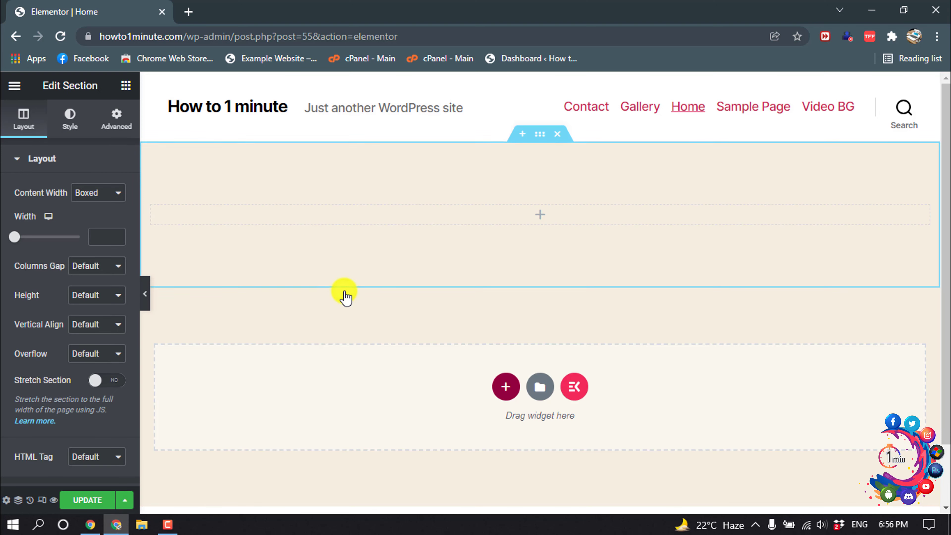
pyautogui.click(541, 217)
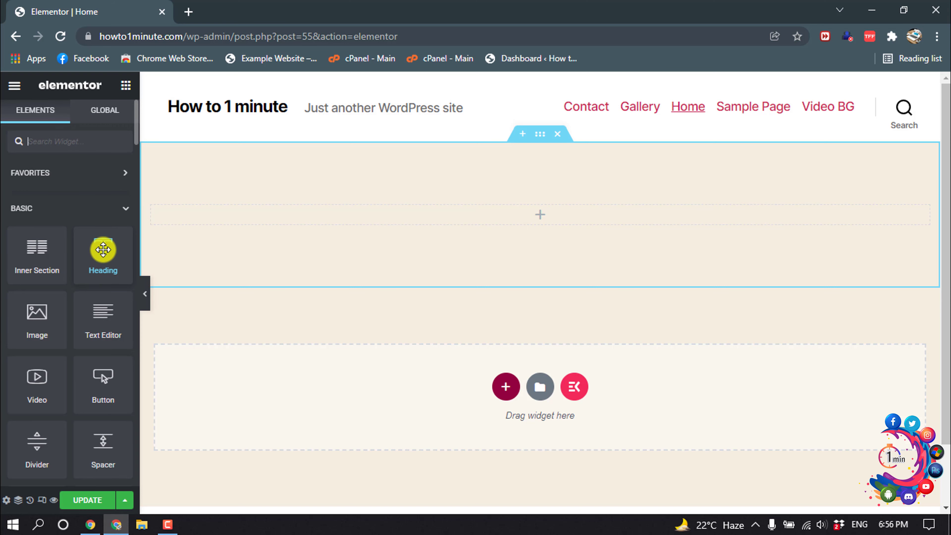
pyautogui.moveTo(101, 249); pyautogui.dragTo(261, 157)
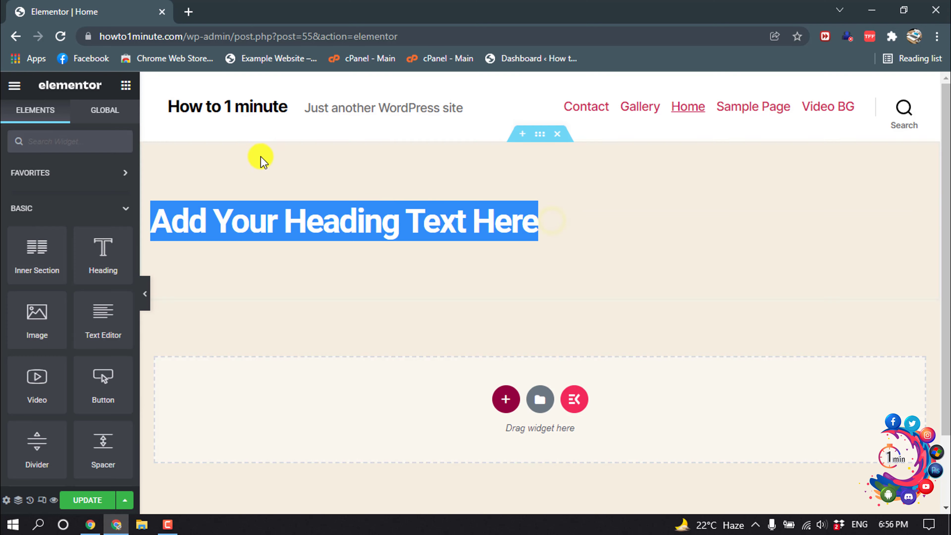
pyautogui.write('How')
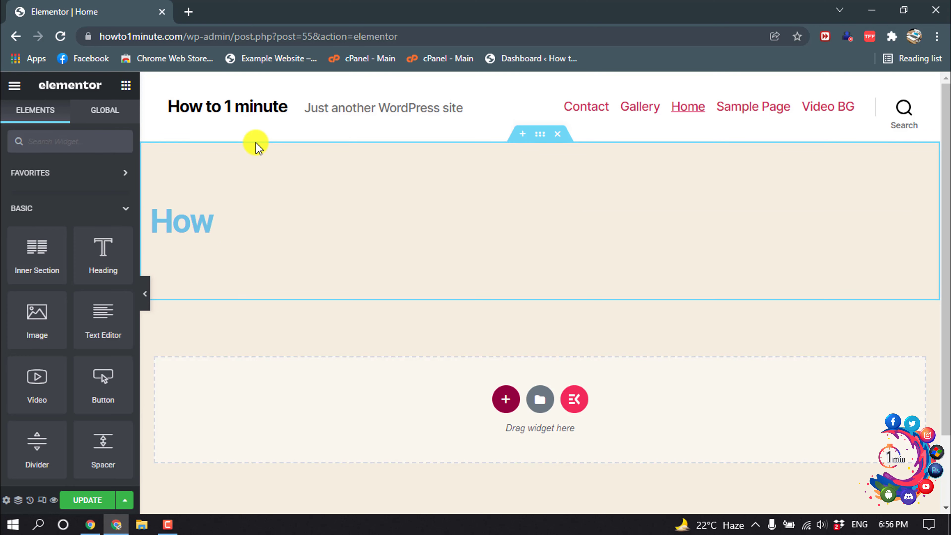
pyautogui.press('BackSpace')
pyautogui.press('BackSpace')
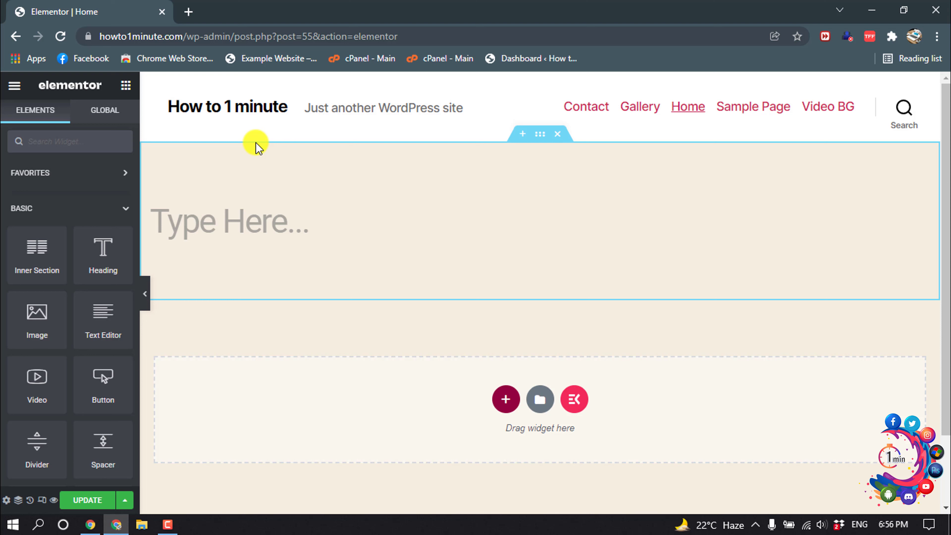
pyautogui.write('How to 1 Minute')
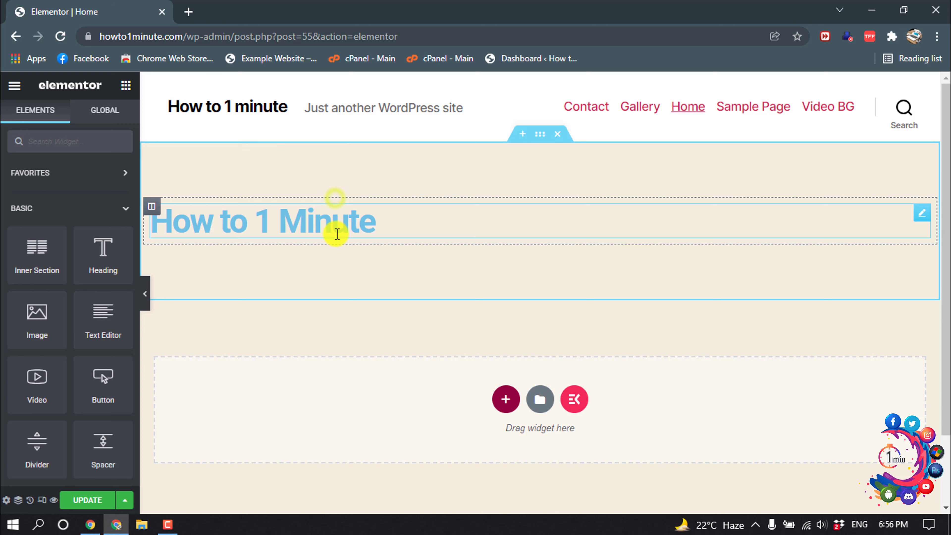
# Set the heading's text colour to #FFFFFF in its Style settings
pyautogui.click(337, 234)
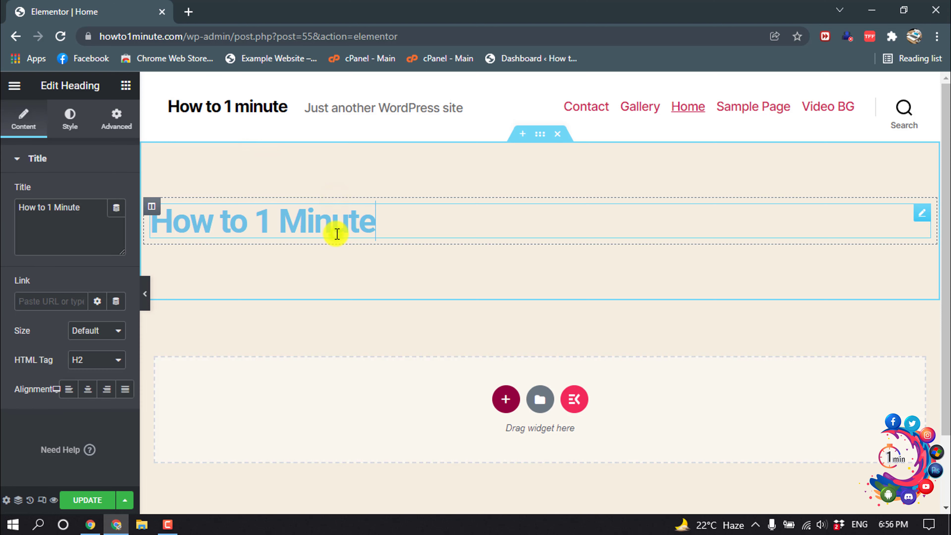
pyautogui.moveTo(401, 221); pyautogui.dragTo(148, 220)
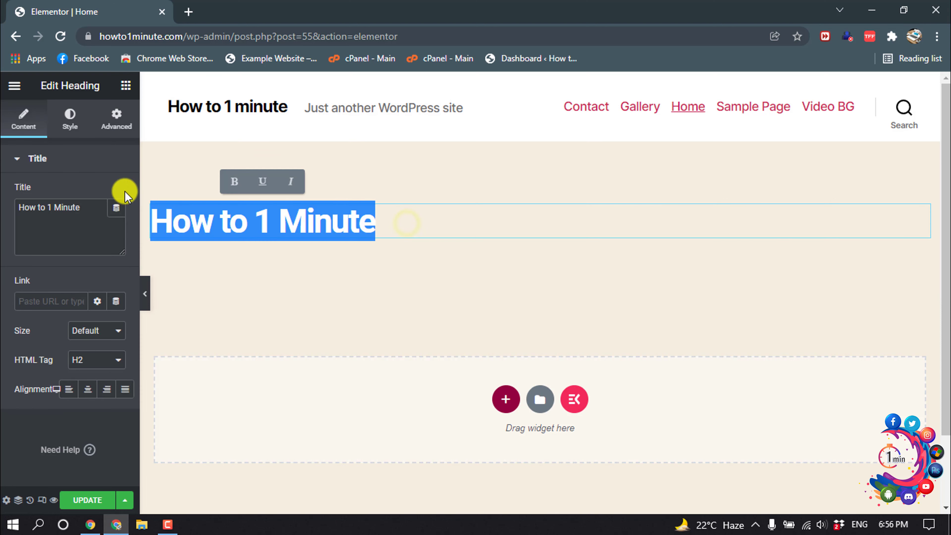
pyautogui.click(70, 117)
pyautogui.click(116, 191)
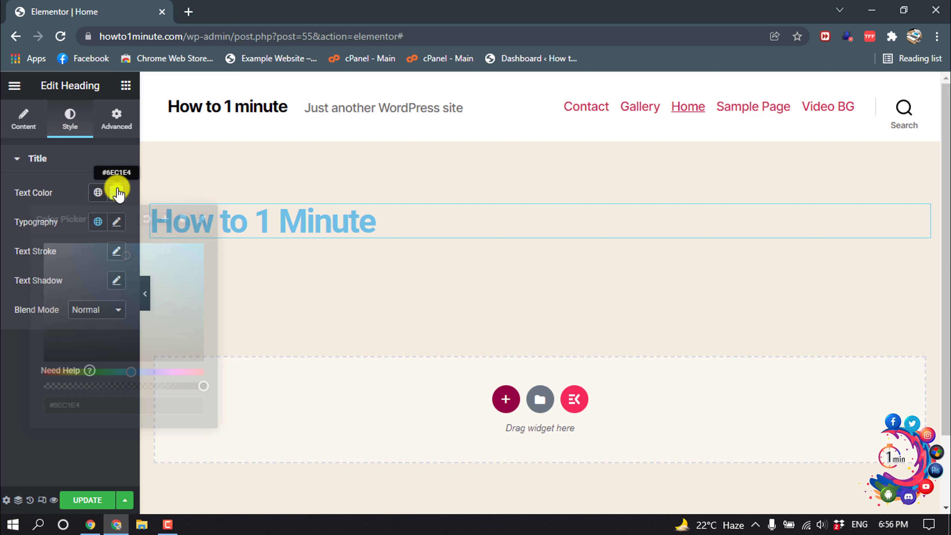
pyautogui.write('#FFFFFF')
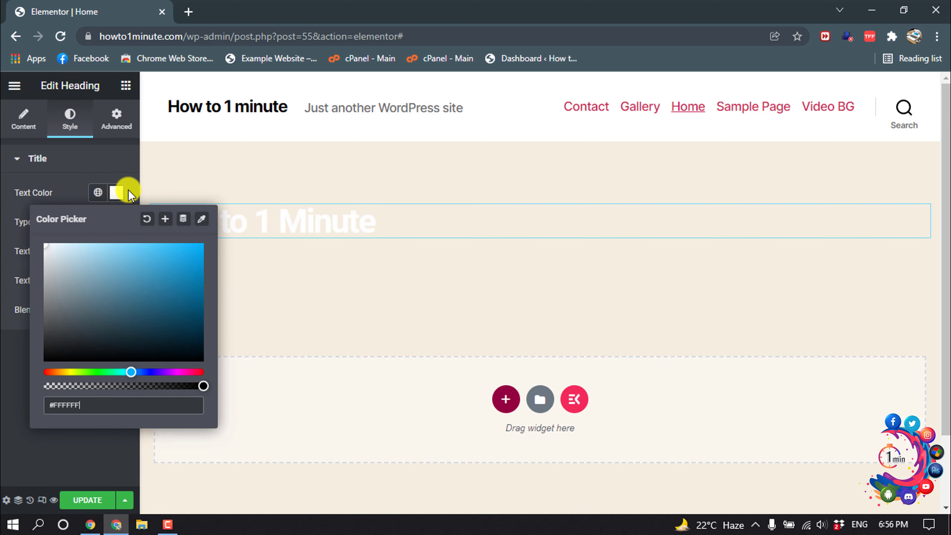
pyautogui.click(119, 193)
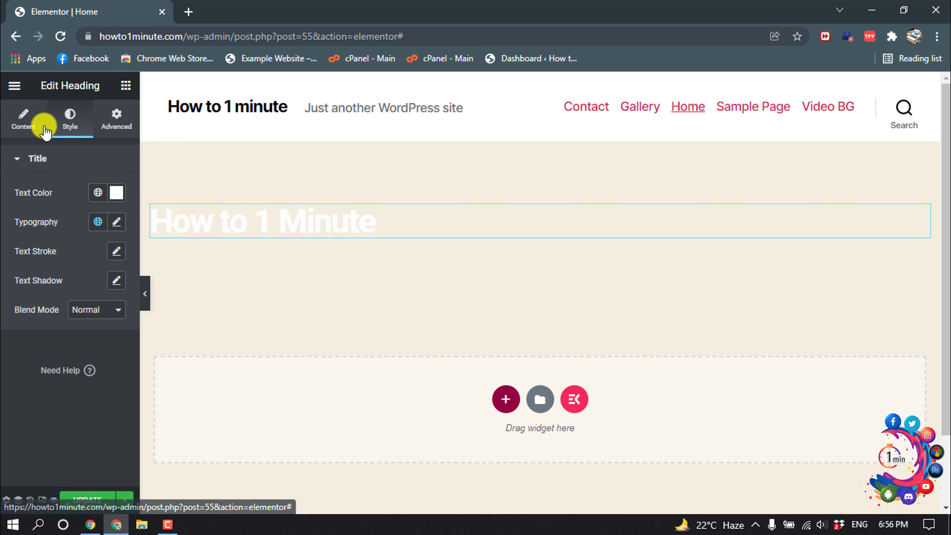
# Center-align the 'How to 1 Minute' heading in the section
pyautogui.click(23, 124)
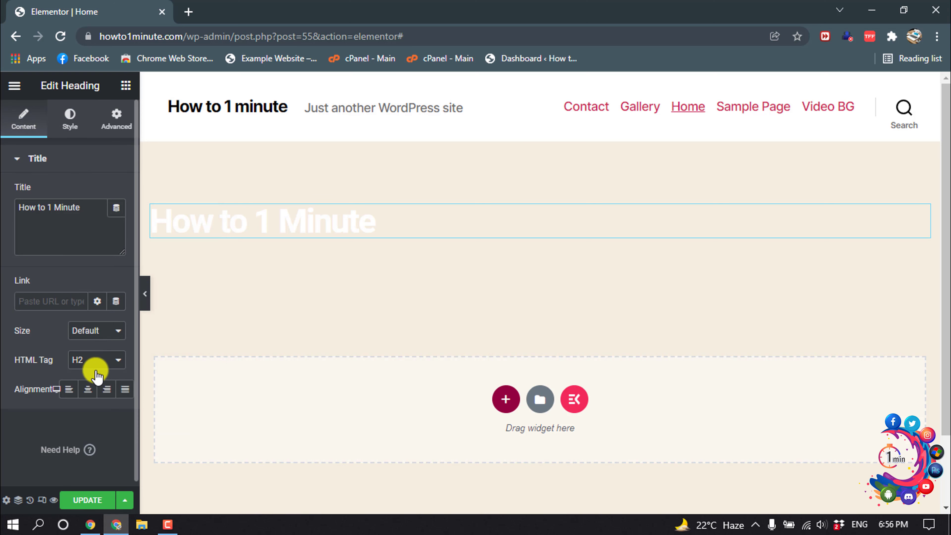
pyautogui.click(88, 390)
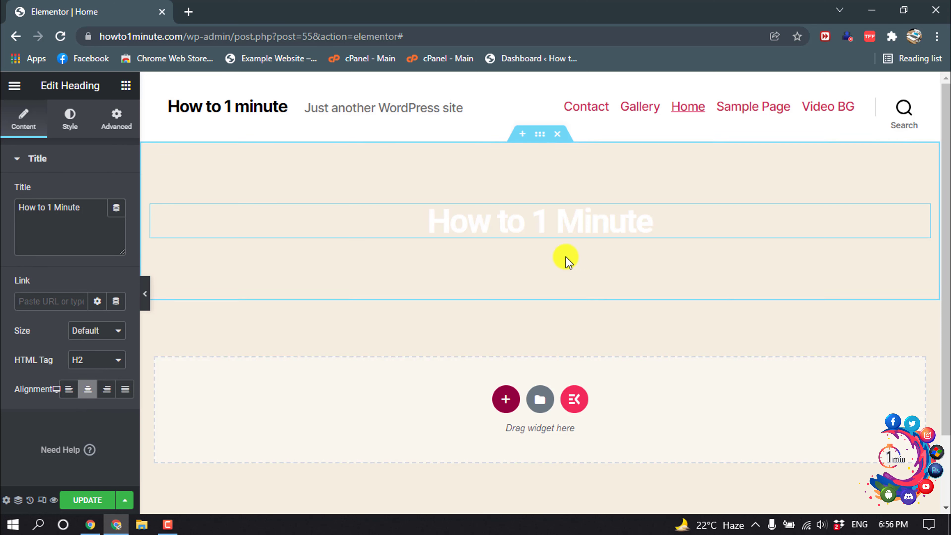
pyautogui.click(496, 268)
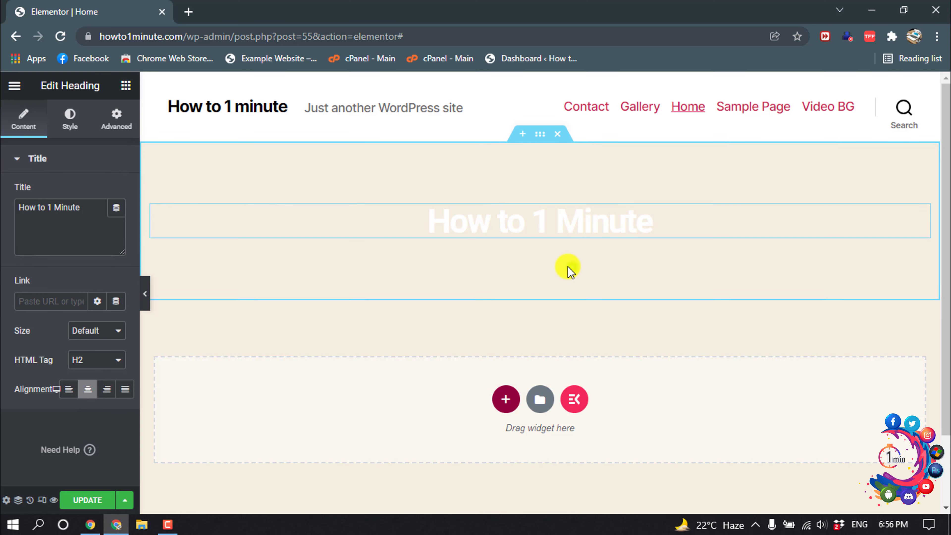
pyautogui.click(650, 232)
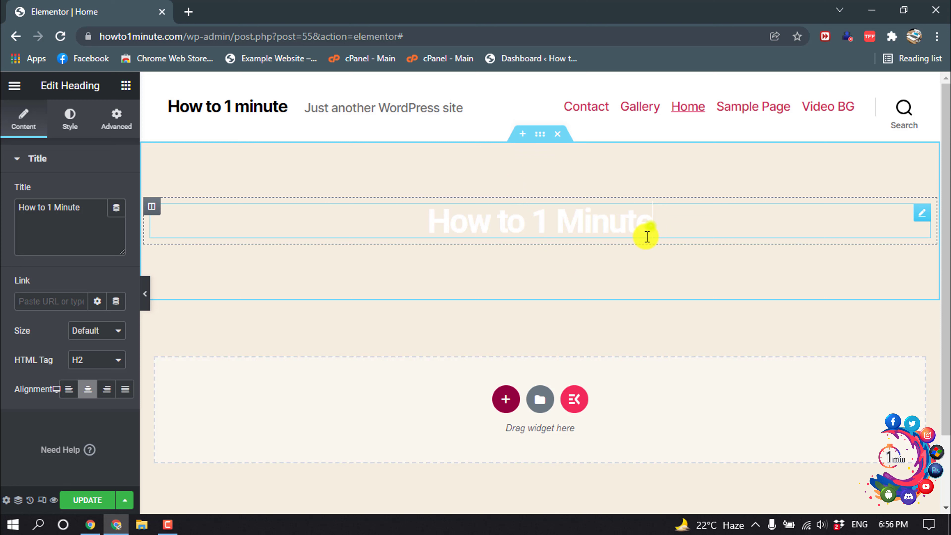
# Add a Text Editor paragraph below the heading, cut it after 'luctus nec', and center it
pyautogui.press('Escape')
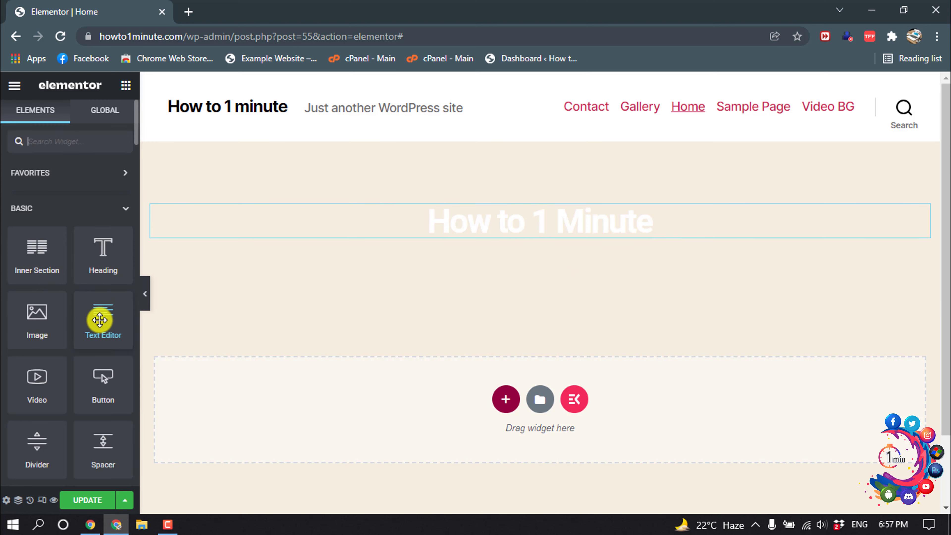
pyautogui.moveTo(98, 316); pyautogui.dragTo(491, 244)
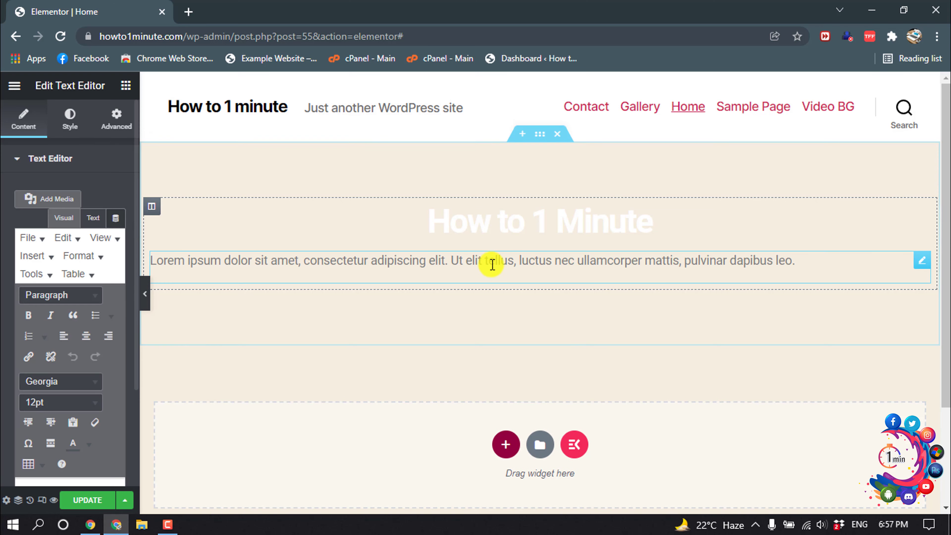
pyautogui.tripleClick(431, 261)
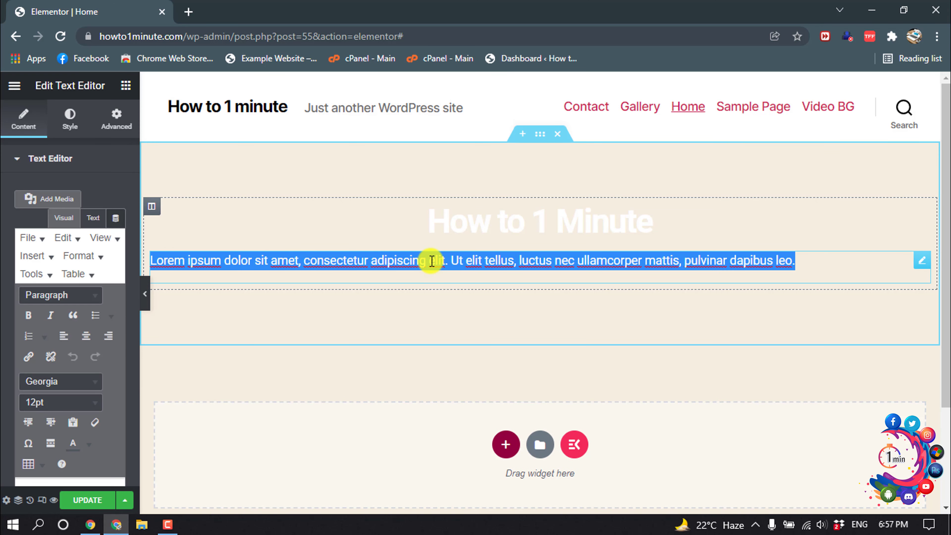
pyautogui.click(432, 261)
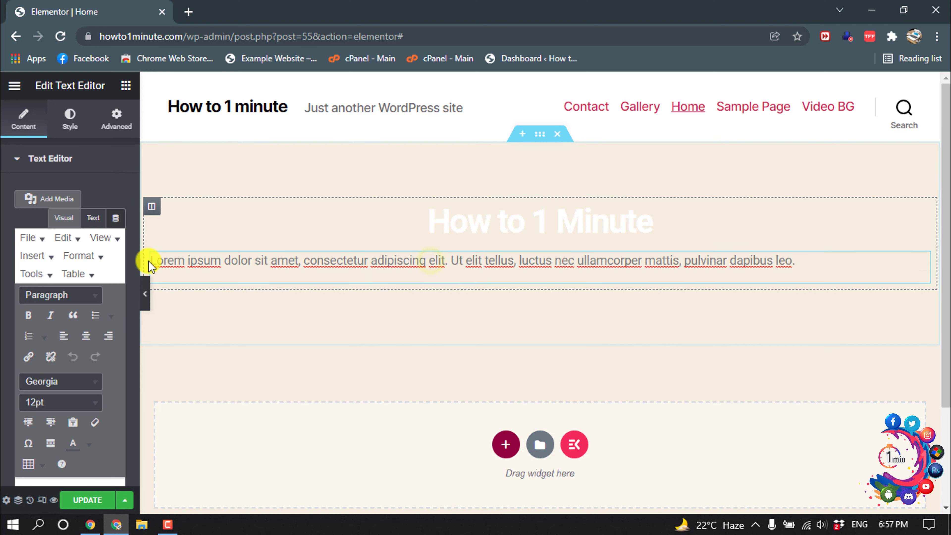
pyautogui.moveTo(798, 260); pyautogui.dragTo(580, 265)
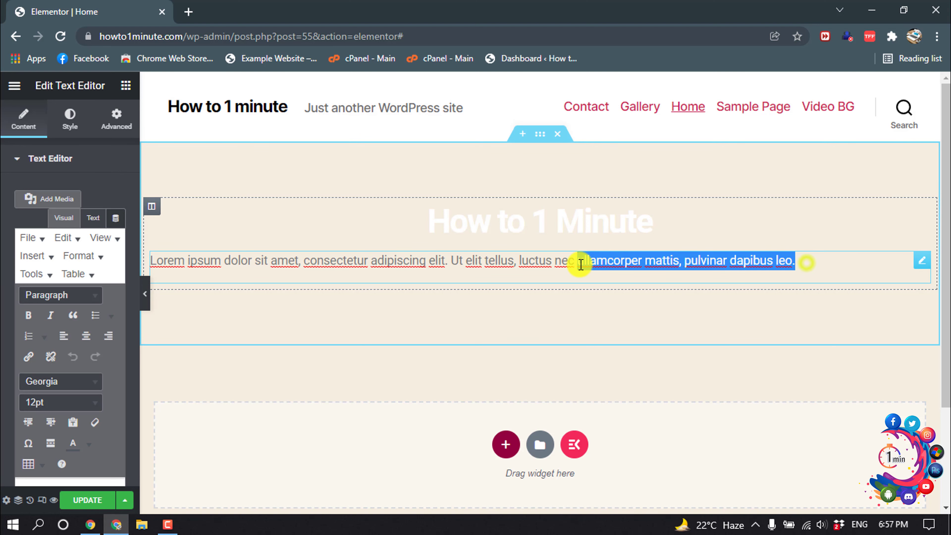
pyautogui.press('BackSpace')
pyautogui.click(71, 116)
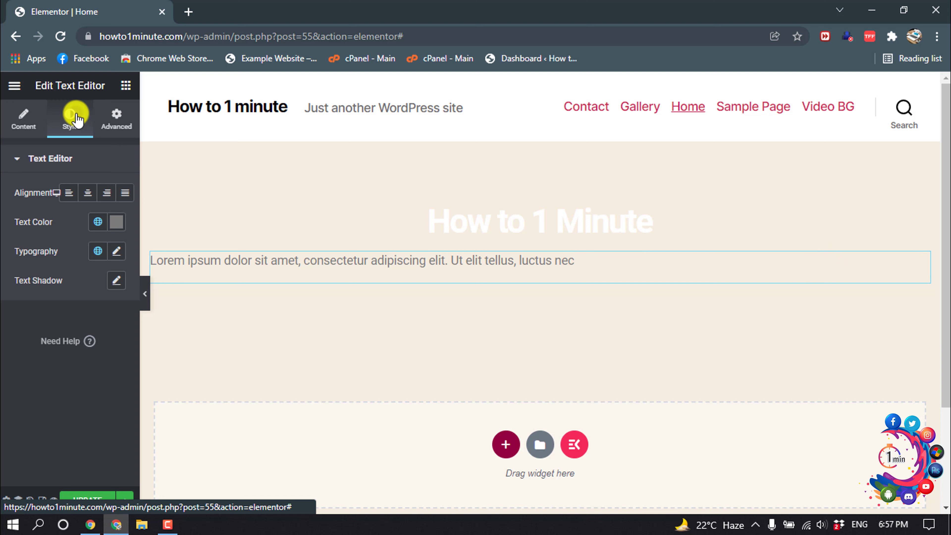
pyautogui.click(88, 193)
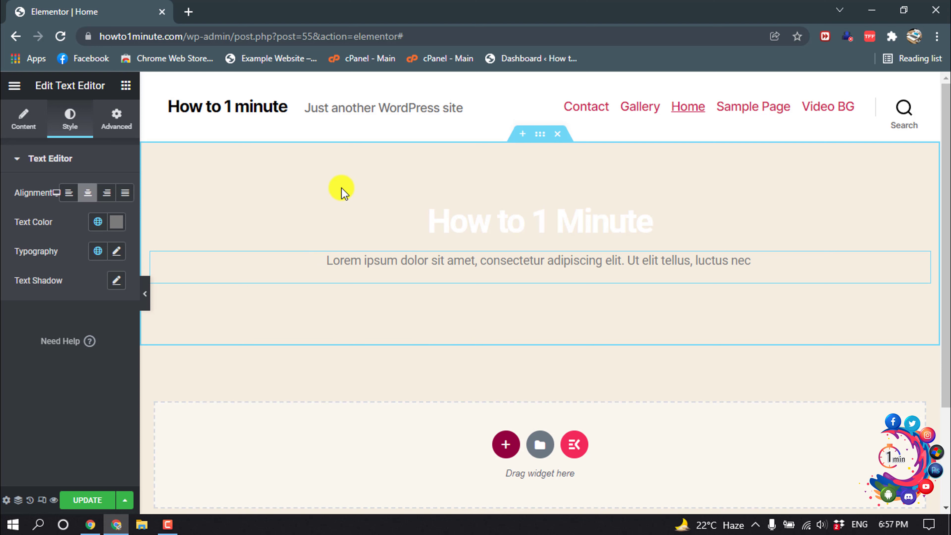
# Set the section's Classic background to the neon glowing-spheres image 117417.jpg from the Media Library
pyautogui.click(540, 134)
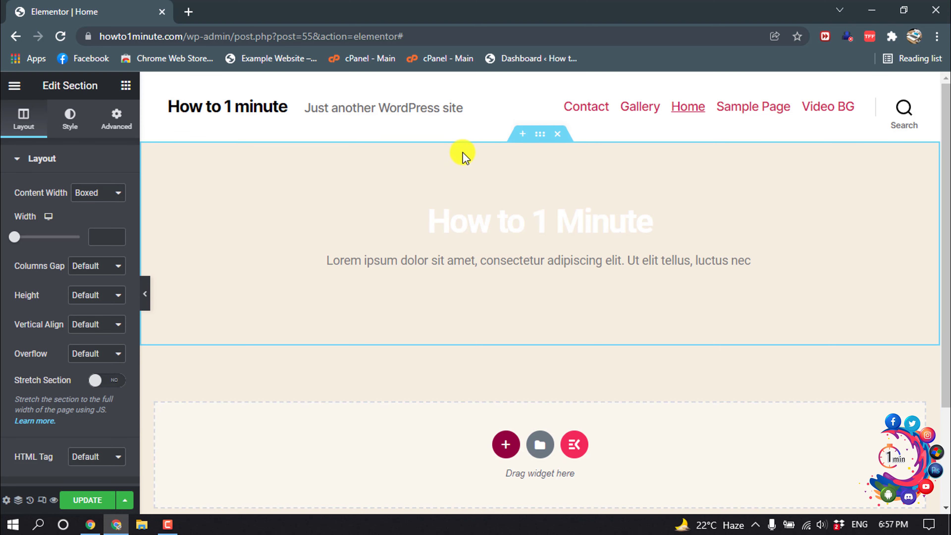
pyautogui.click(69, 118)
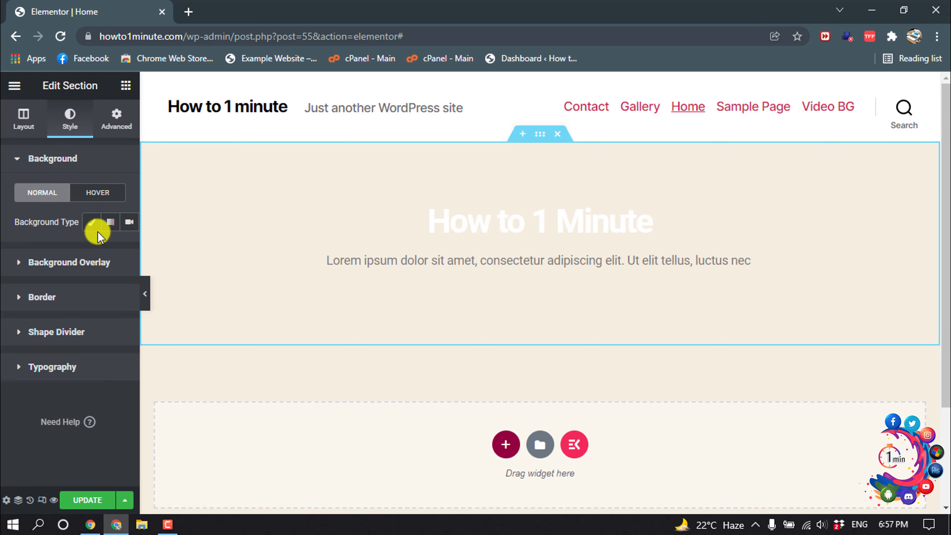
pyautogui.click(90, 224)
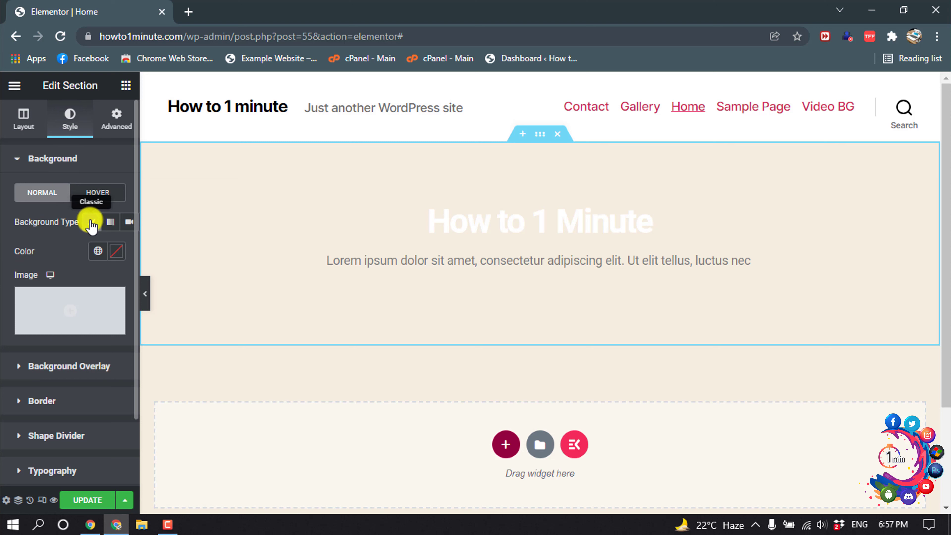
pyautogui.click(65, 330)
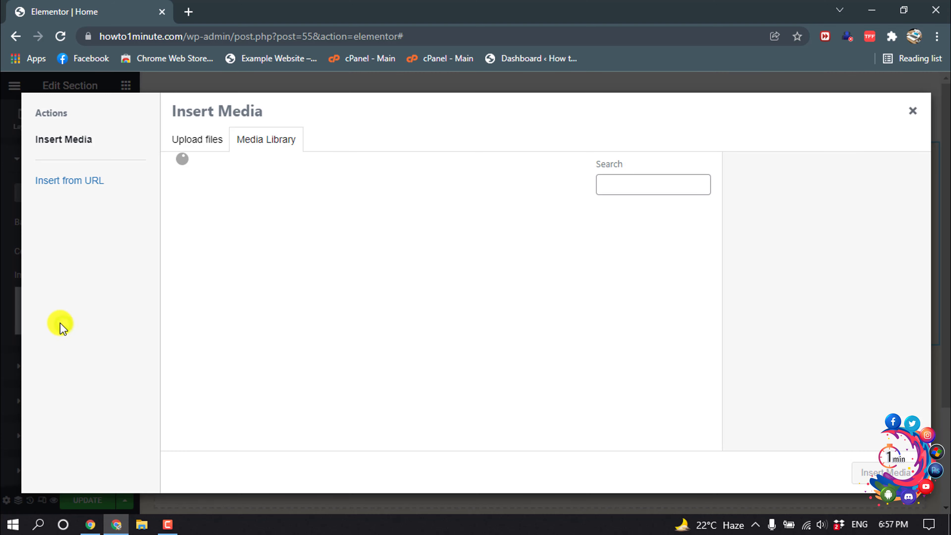
pyautogui.click(207, 145)
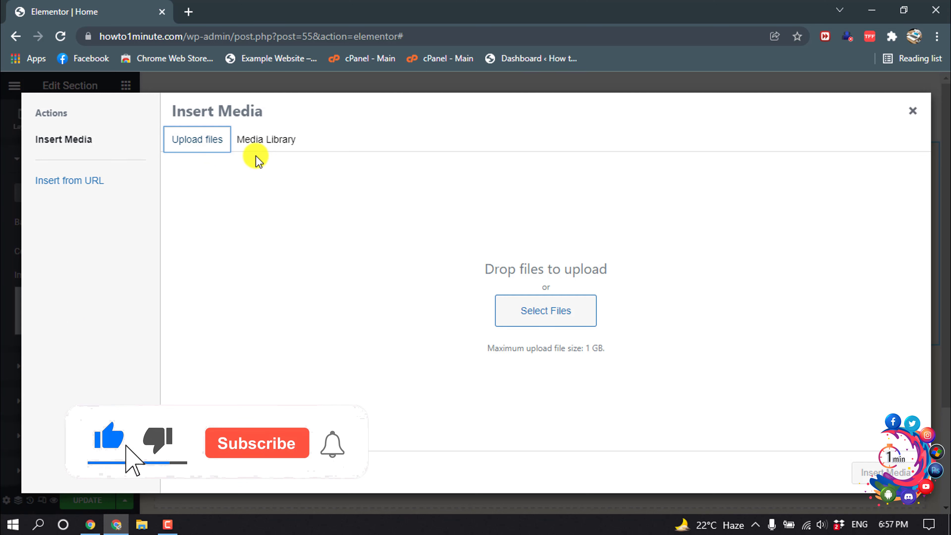
pyautogui.click(264, 143)
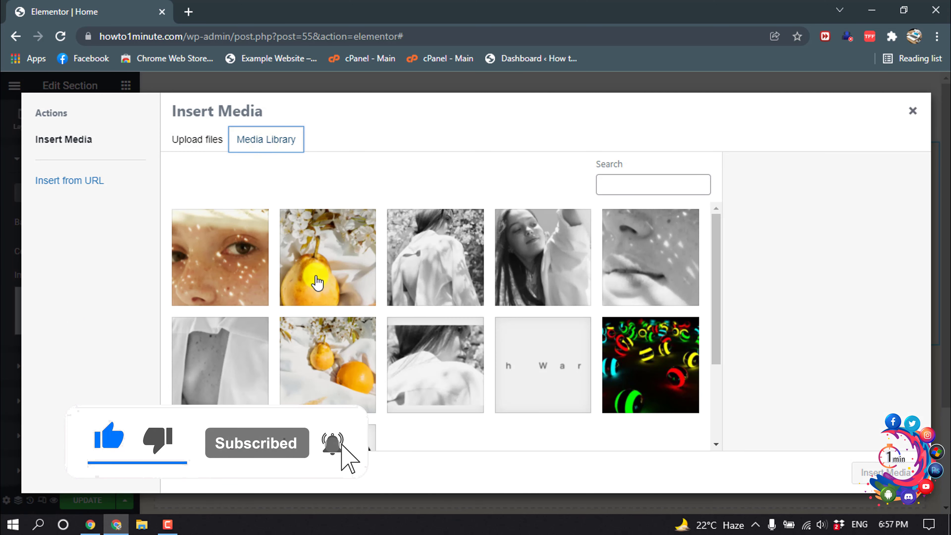
pyautogui.scroll(-3, 462, 315)
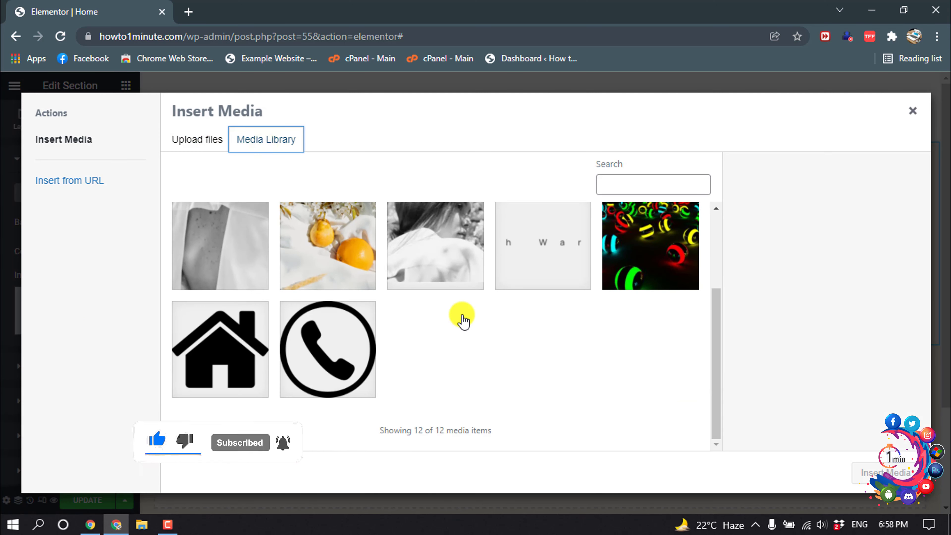
pyautogui.scroll(2, 463, 319)
pyautogui.click(643, 323)
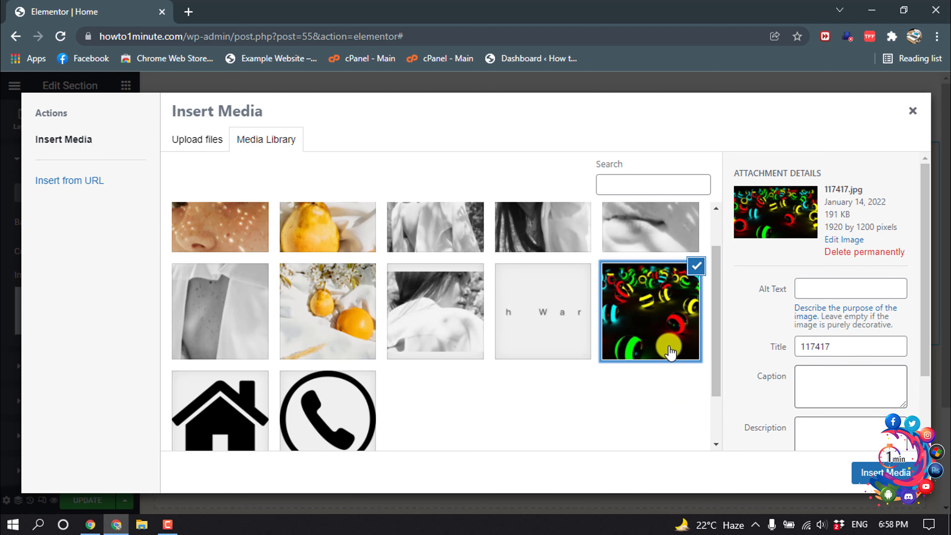
pyautogui.click(897, 472)
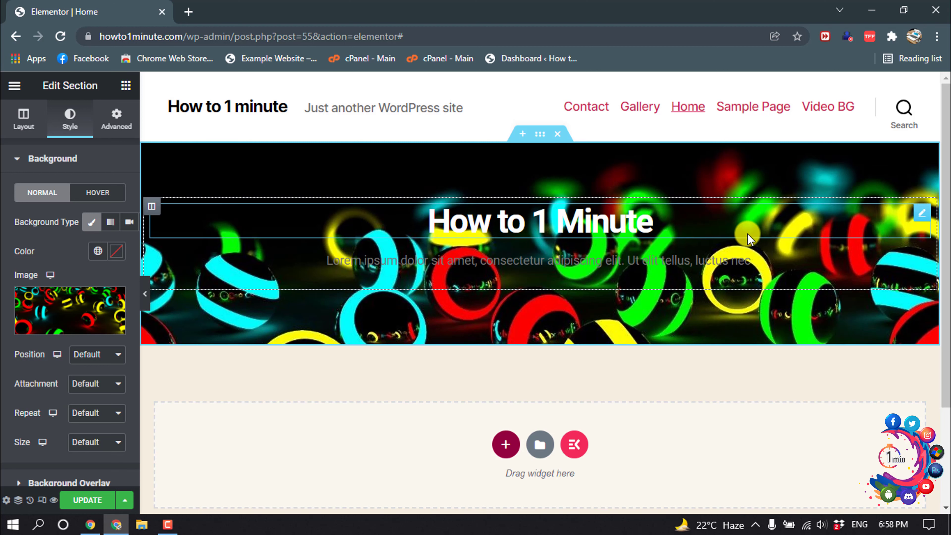
# Change the section's Content Width from Boxed to Full Width
pyautogui.click(21, 124)
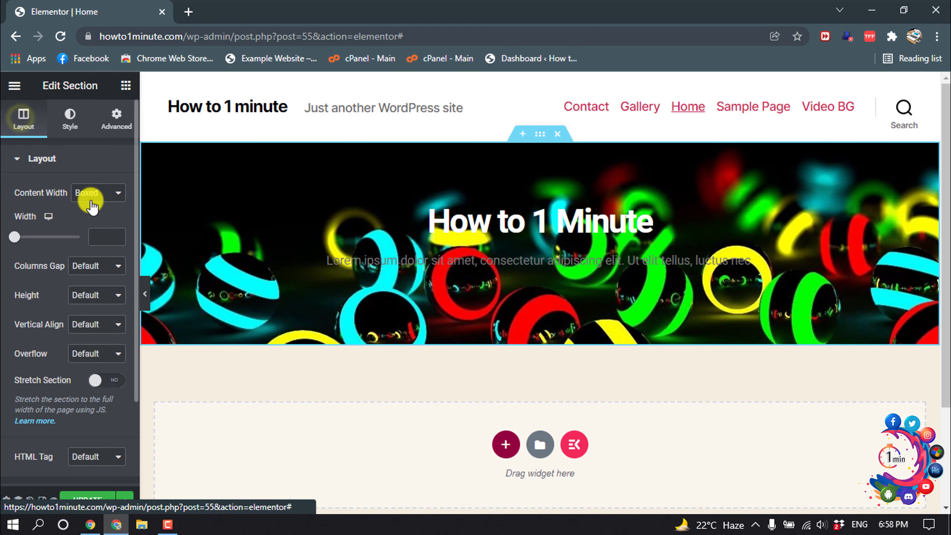
pyautogui.click(100, 192)
pyautogui.click(90, 218)
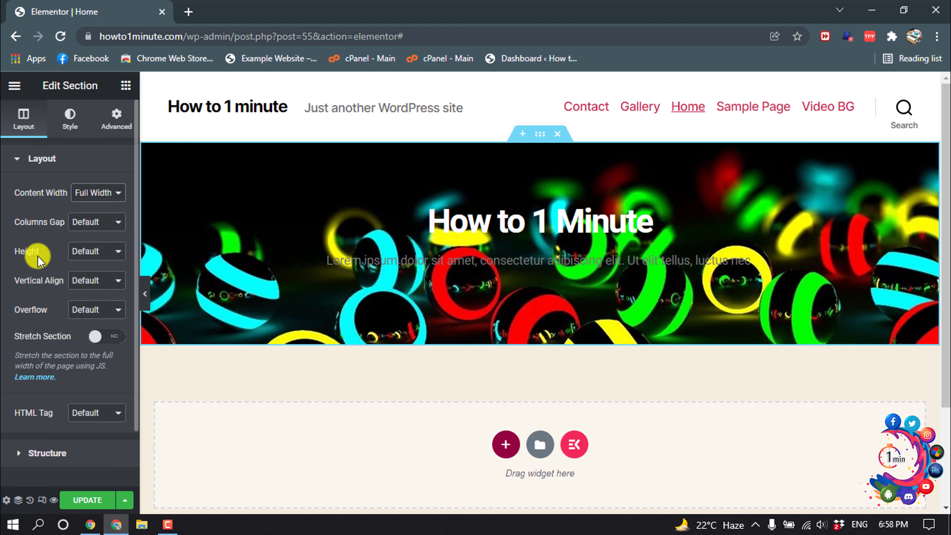
pyautogui.click(70, 121)
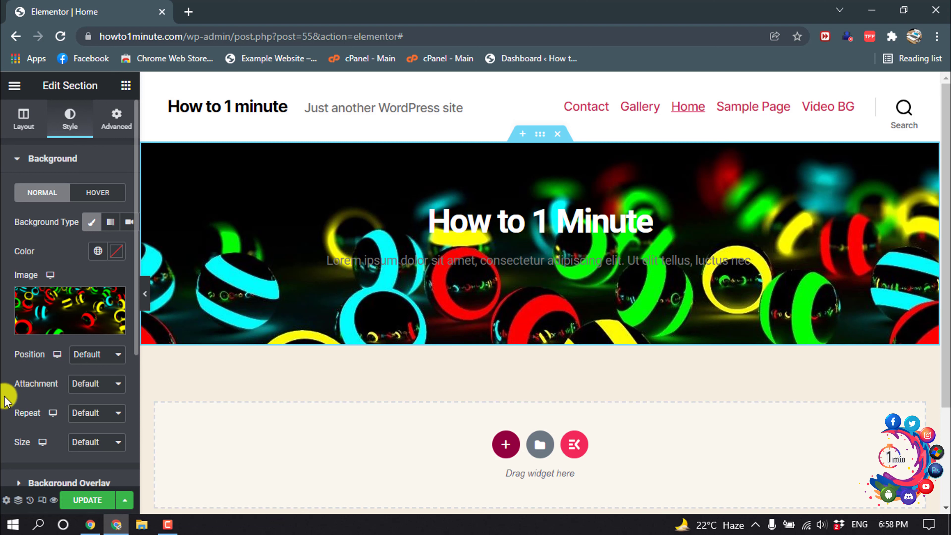
pyautogui.click(87, 384)
pyautogui.click(91, 412)
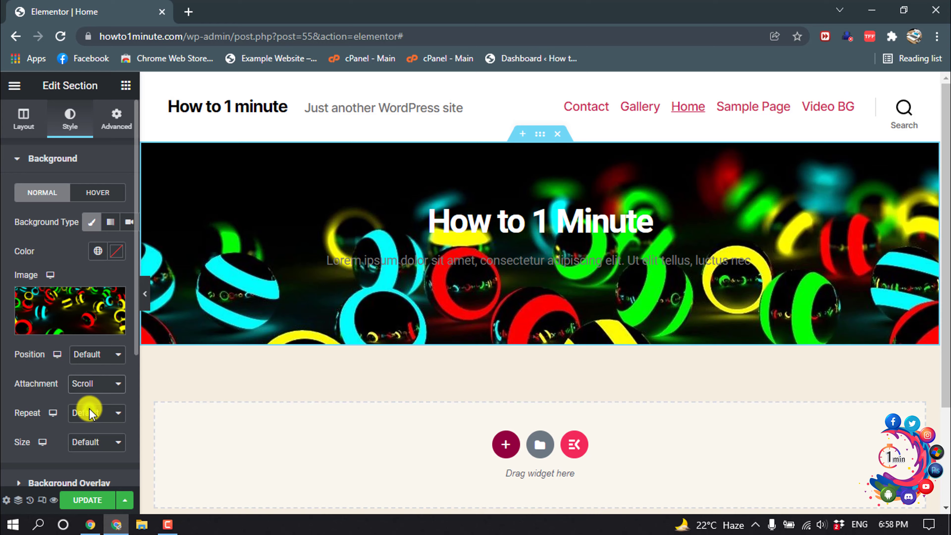
pyautogui.scroll(-3, 495, 251)
pyautogui.scroll(3, 496, 250)
pyautogui.scroll(-3, 495, 251)
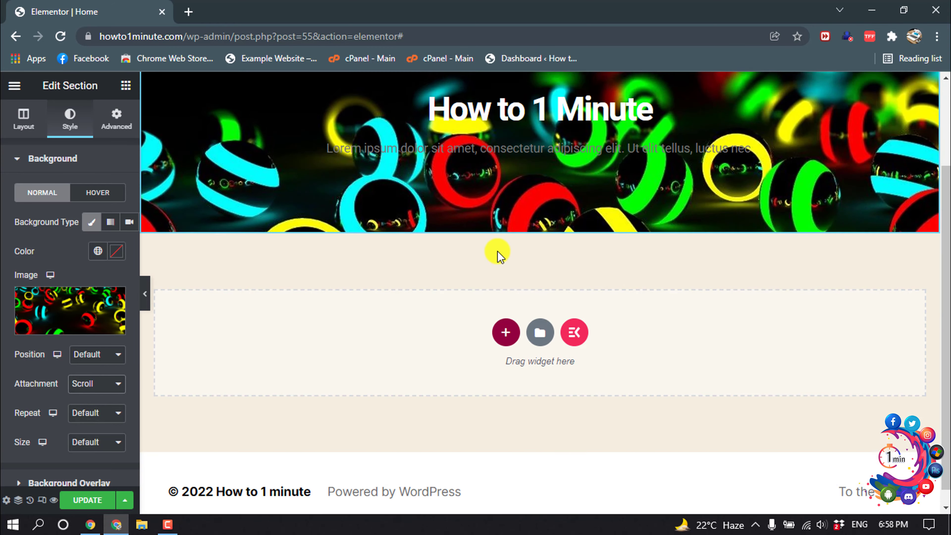
pyautogui.scroll(3, 499, 253)
pyautogui.click(106, 381)
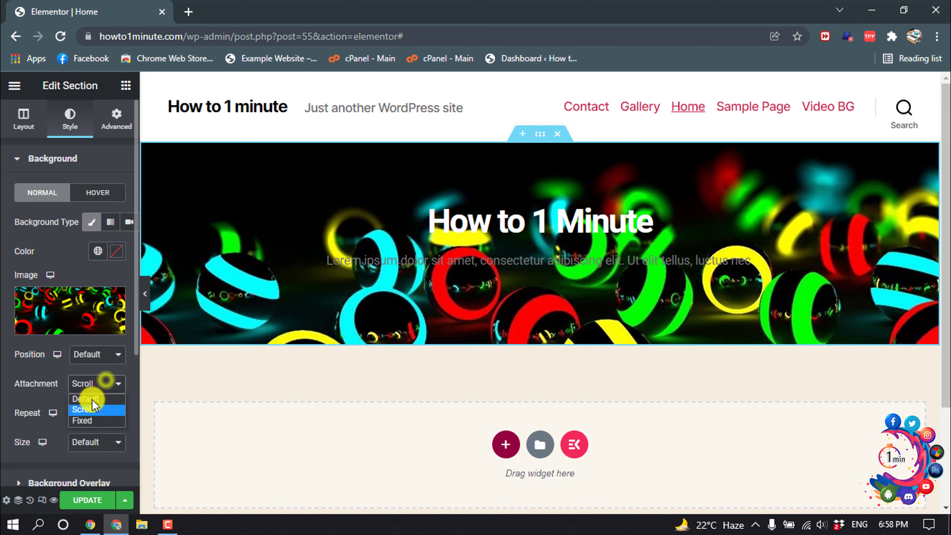
pyautogui.click(81, 420)
pyautogui.scroll(-3, 629, 157)
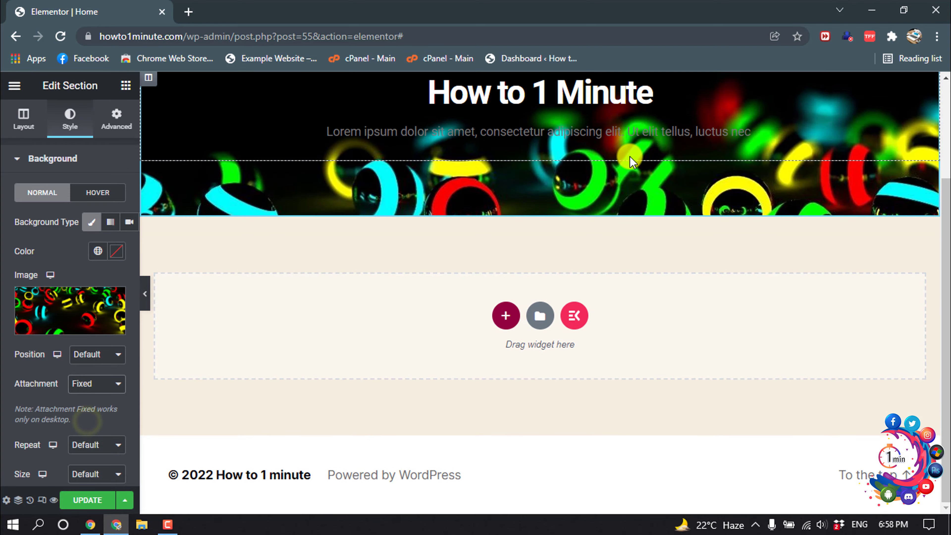
pyautogui.scroll(3, 629, 156)
pyautogui.scroll(-3, 629, 156)
pyautogui.scroll(3, 629, 156)
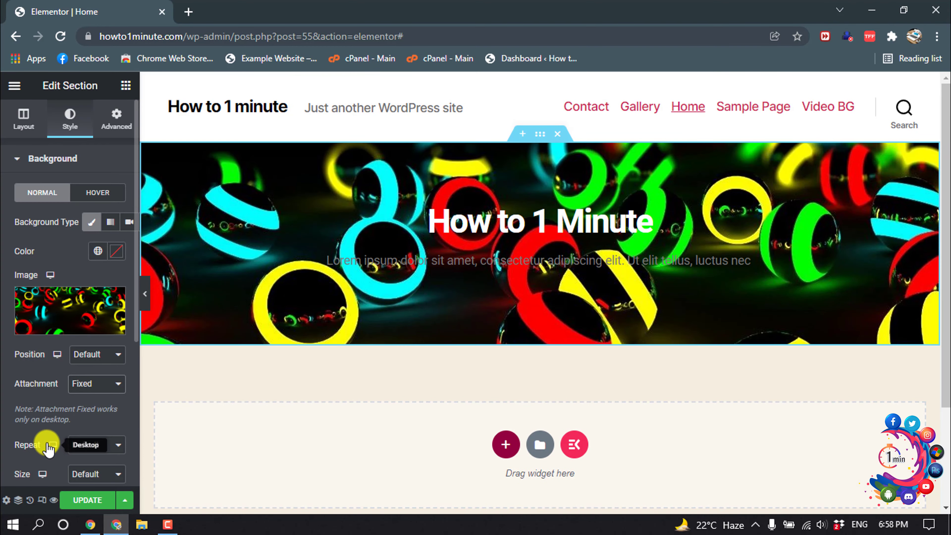
pyautogui.click(91, 389)
pyautogui.click(97, 397)
pyautogui.scroll(-2, 419, 260)
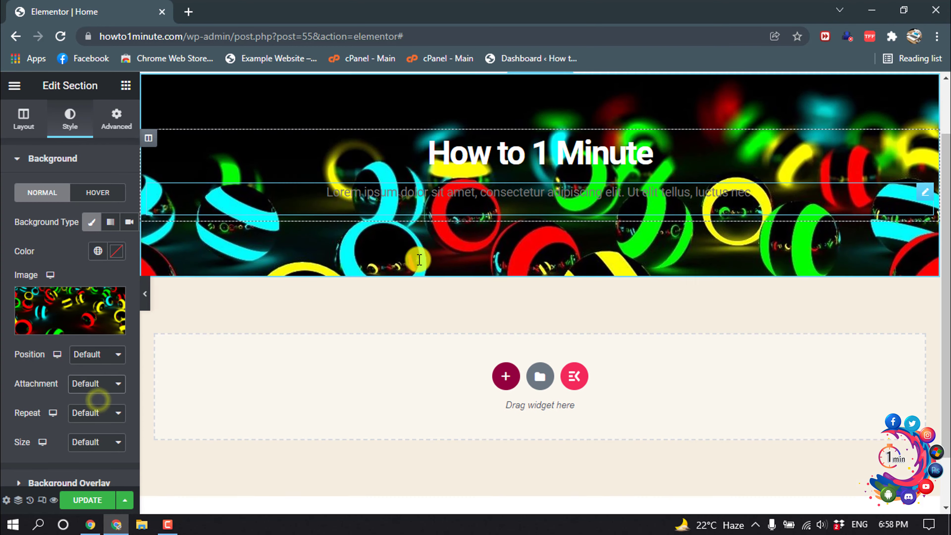
pyautogui.scroll(-2, 419, 259)
pyautogui.scroll(4, 419, 259)
pyautogui.scroll(-2, 78, 277)
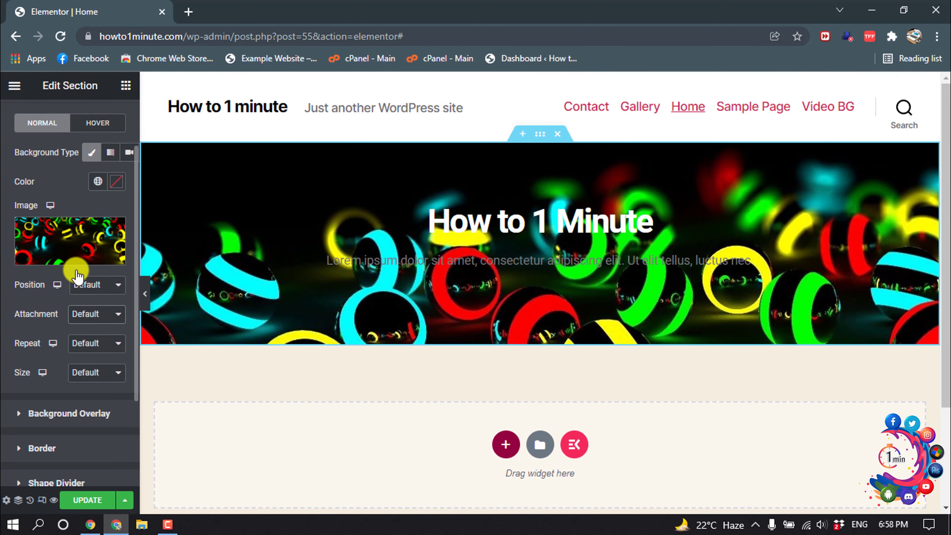
pyautogui.scroll(-3, 78, 276)
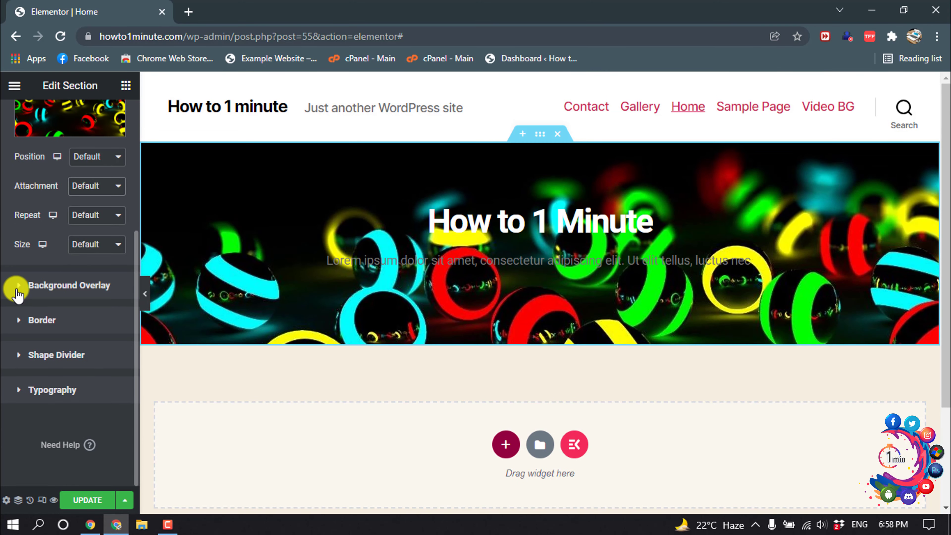
pyautogui.click(17, 287)
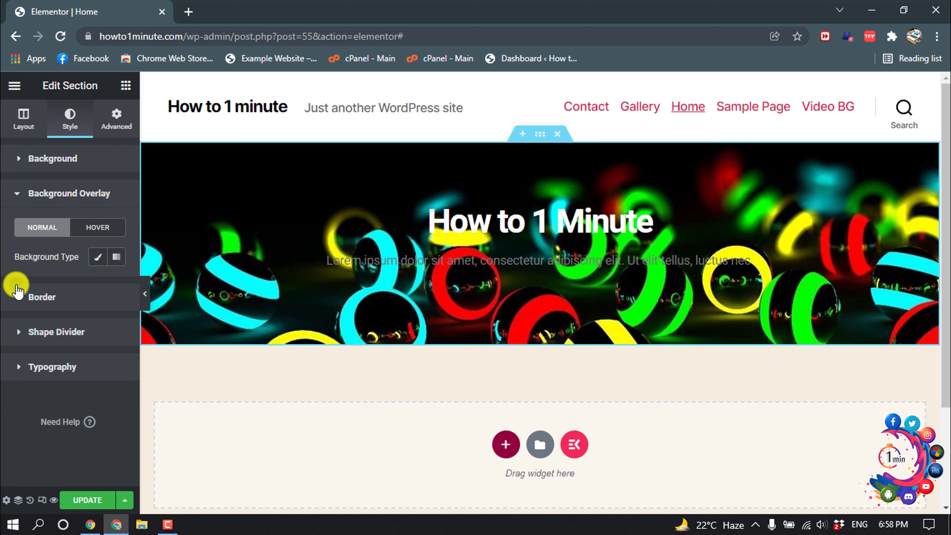
pyautogui.click(16, 193)
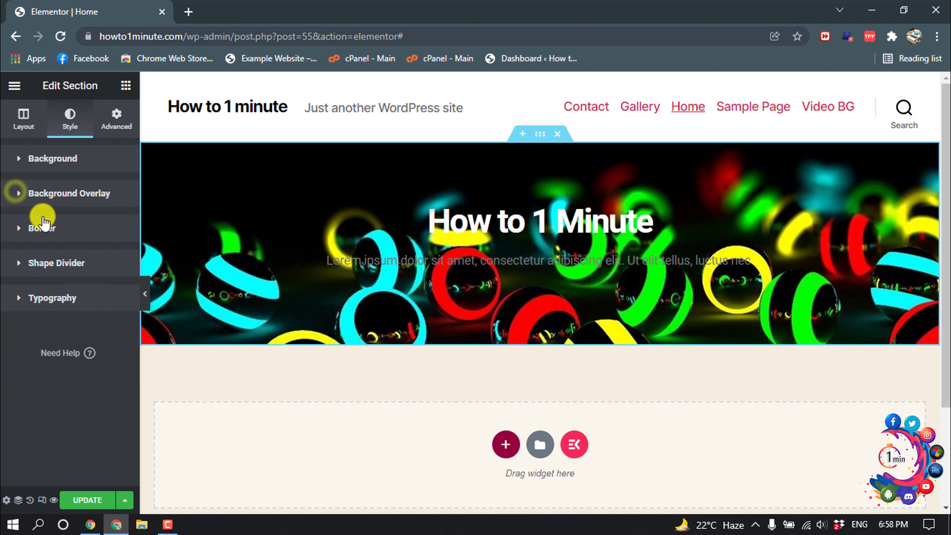
pyautogui.click(373, 191)
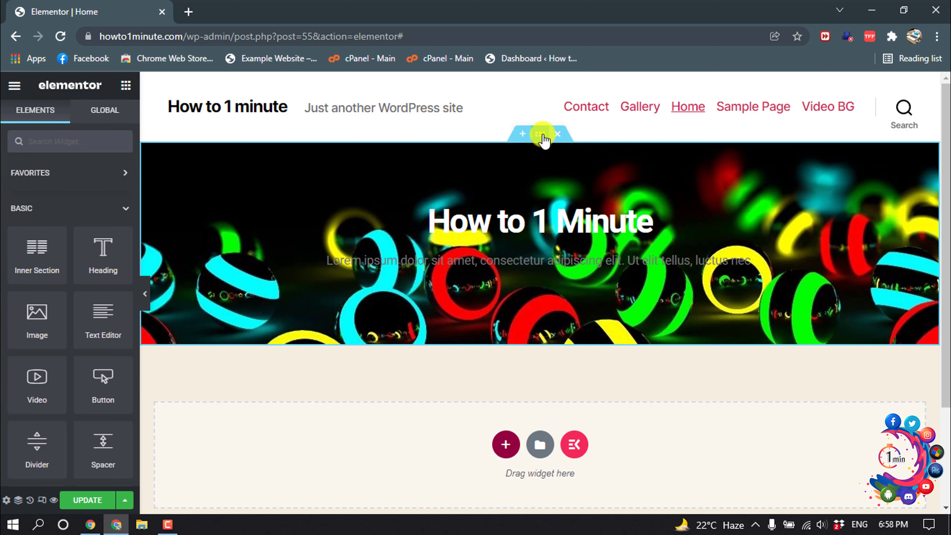
pyautogui.click(541, 136)
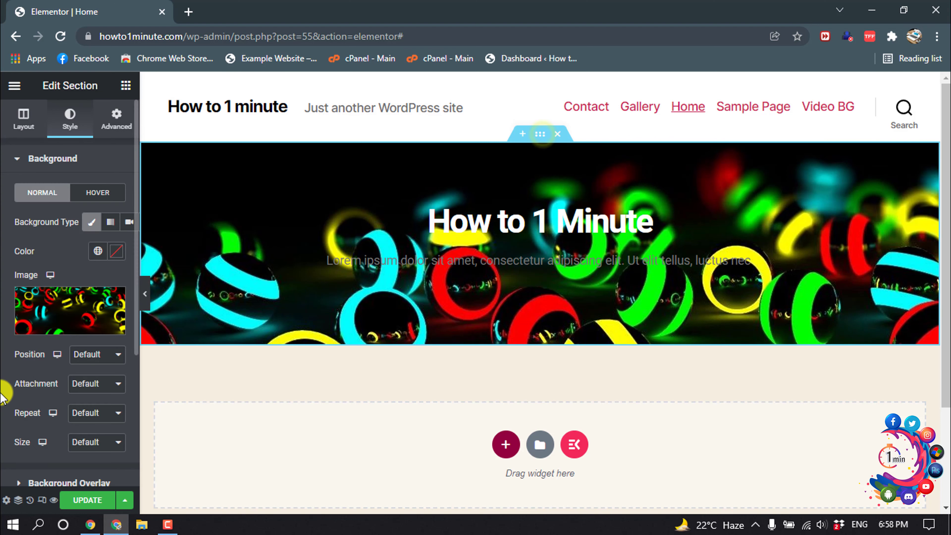
# Raise the section's linked padding to 111 px on all sides in the Advanced tab
pyautogui.click(117, 119)
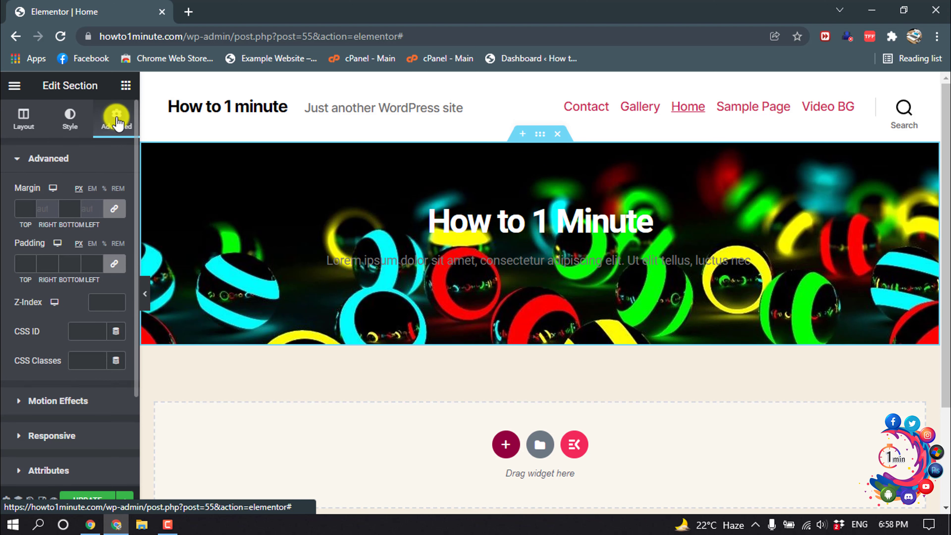
pyautogui.click(31, 261)
pyautogui.click(86, 259)
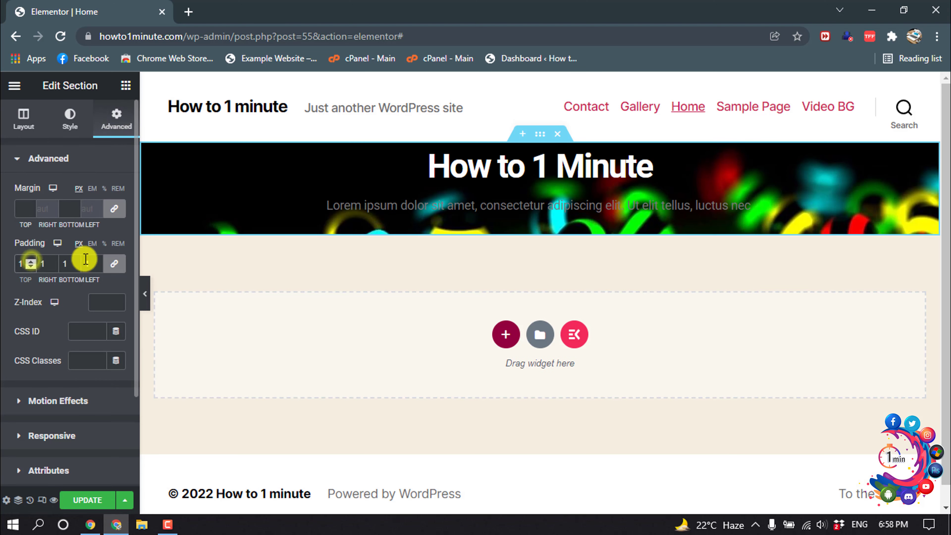
pyautogui.click(32, 264)
pyautogui.moveTo(31, 265); pyautogui.dragTo(32, 299)
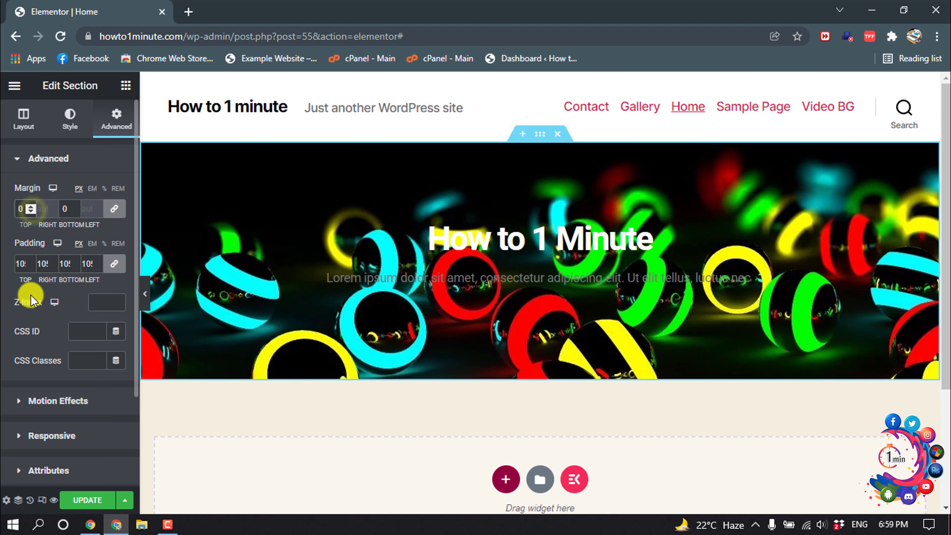
pyautogui.moveTo(31, 265); pyautogui.dragTo(32, 265)
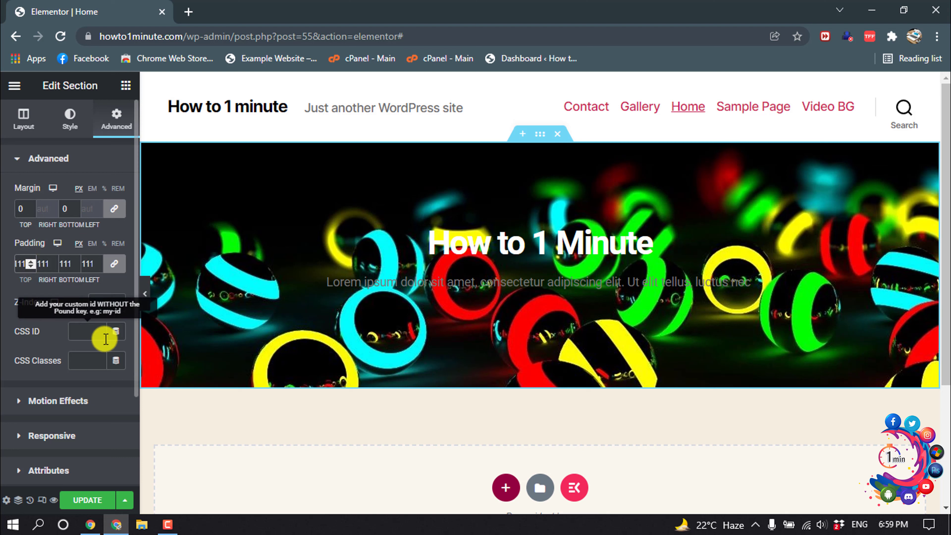
pyautogui.scroll(-3, 104, 334)
pyautogui.scroll(3, 104, 340)
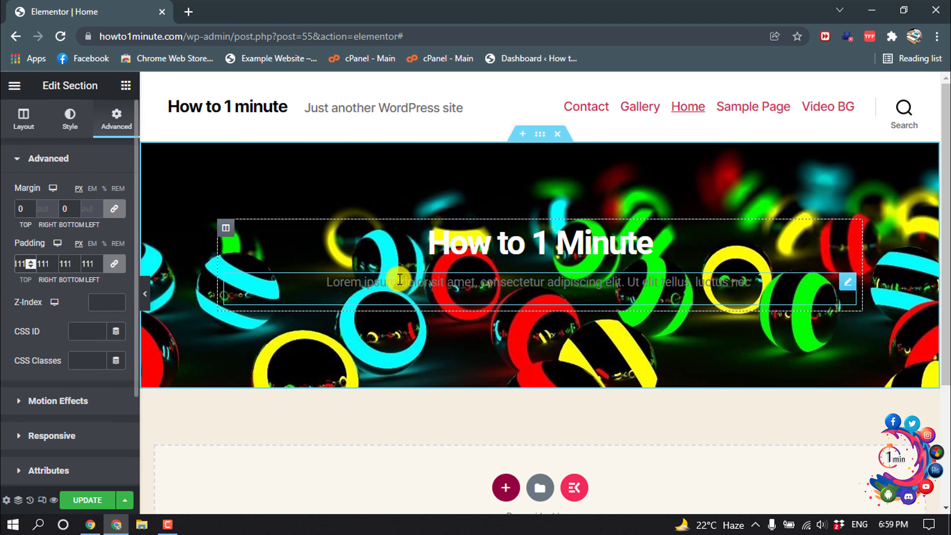
# Set the lorem ipsum subtitle's text colour to #FFFFFF
pyautogui.click(399, 279)
pyautogui.moveTo(325, 279); pyautogui.dragTo(825, 284)
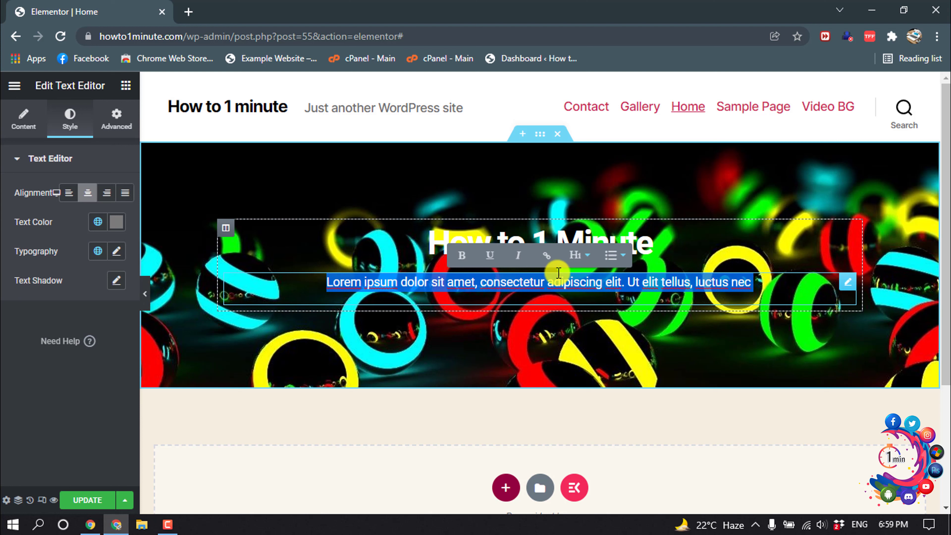
pyautogui.click(114, 224)
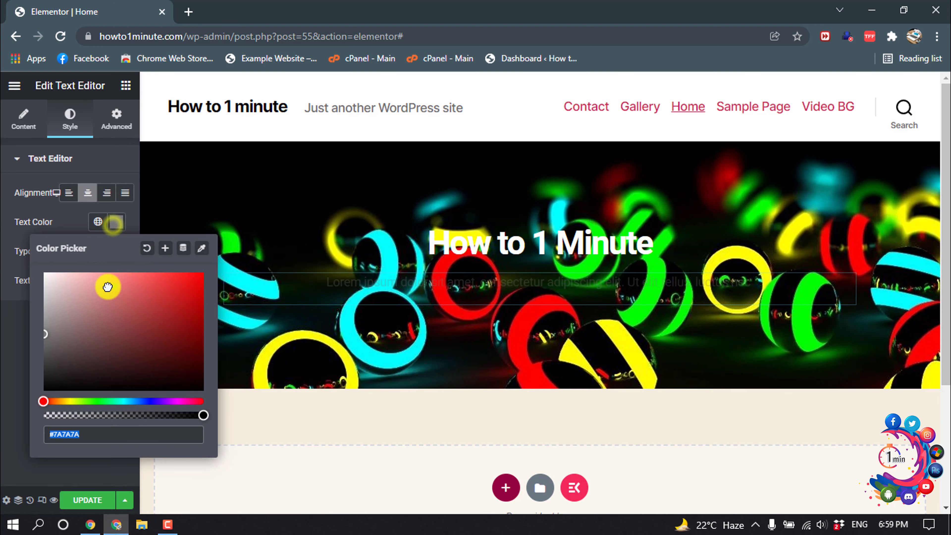
pyautogui.moveTo(108, 287); pyautogui.dragTo(4, 277)
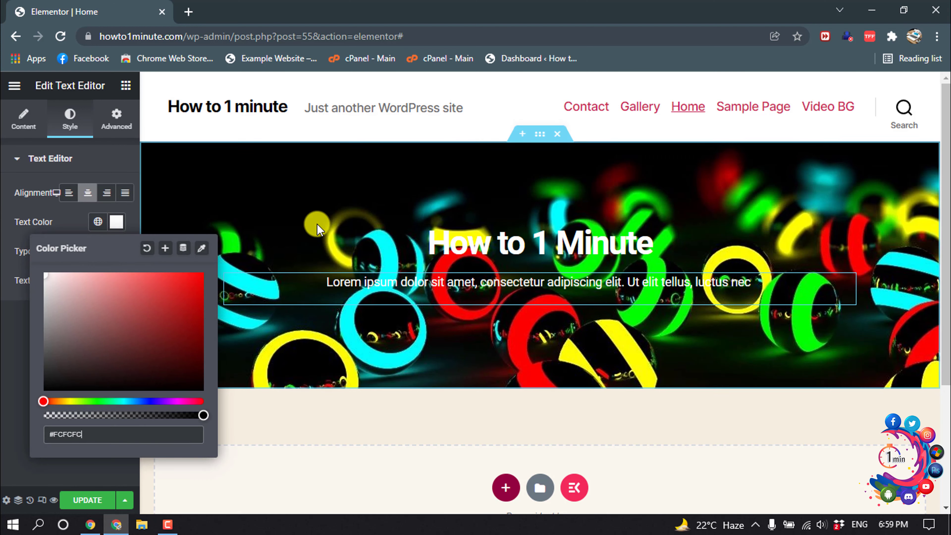
pyautogui.click(201, 286)
pyautogui.moveTo(202, 285); pyautogui.dragTo(17, 225)
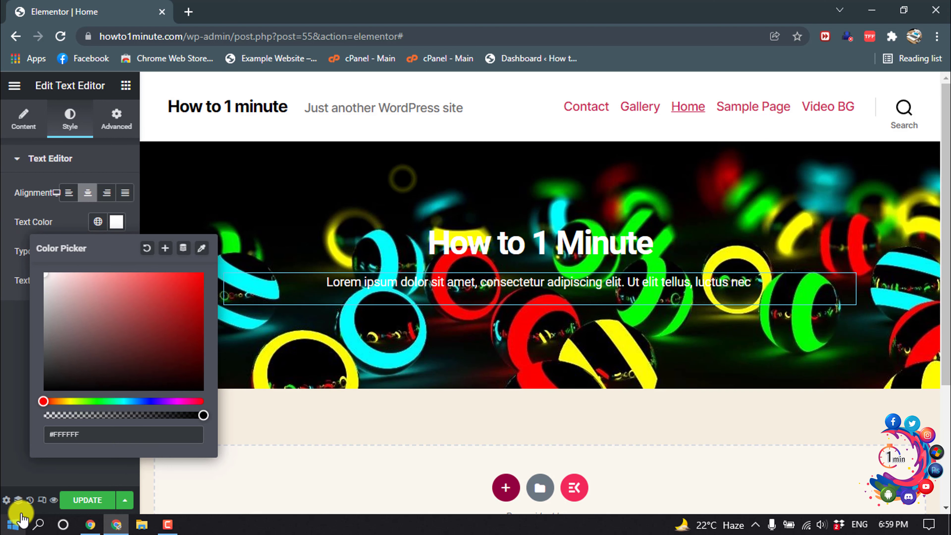
# Update the Home page, review the heading and subtitle in the live preview, then minimize Chrome
pyautogui.click(92, 500)
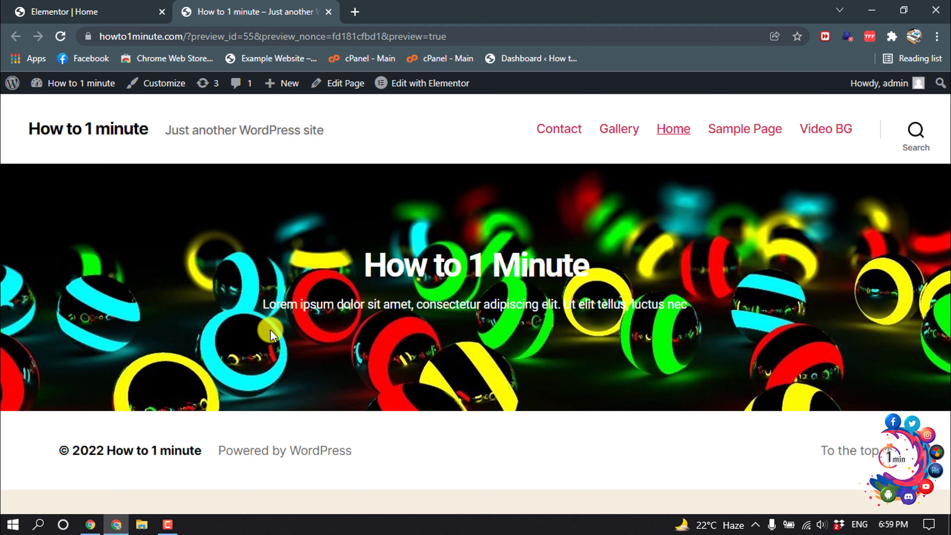
pyautogui.moveTo(365, 264); pyautogui.dragTo(545, 291)
pyautogui.click(462, 281)
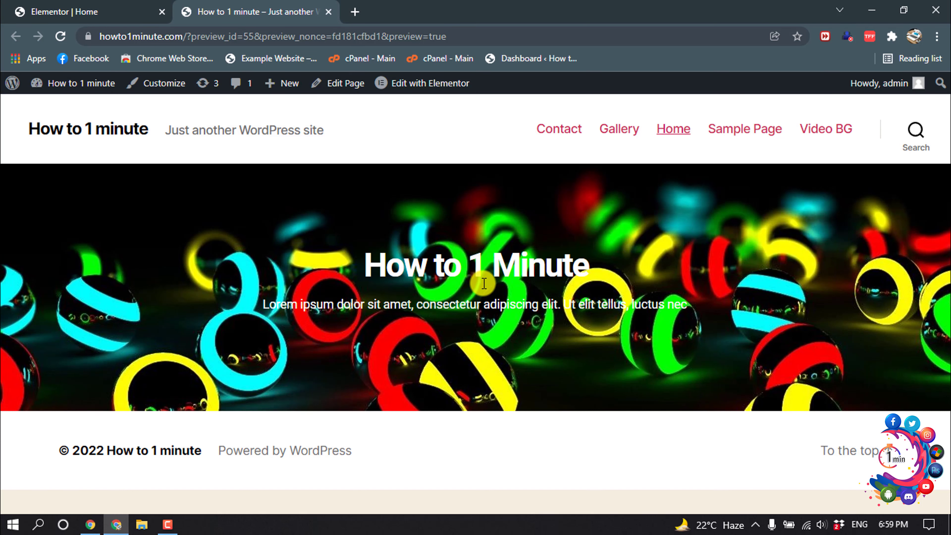
pyautogui.moveTo(473, 268); pyautogui.dragTo(640, 314)
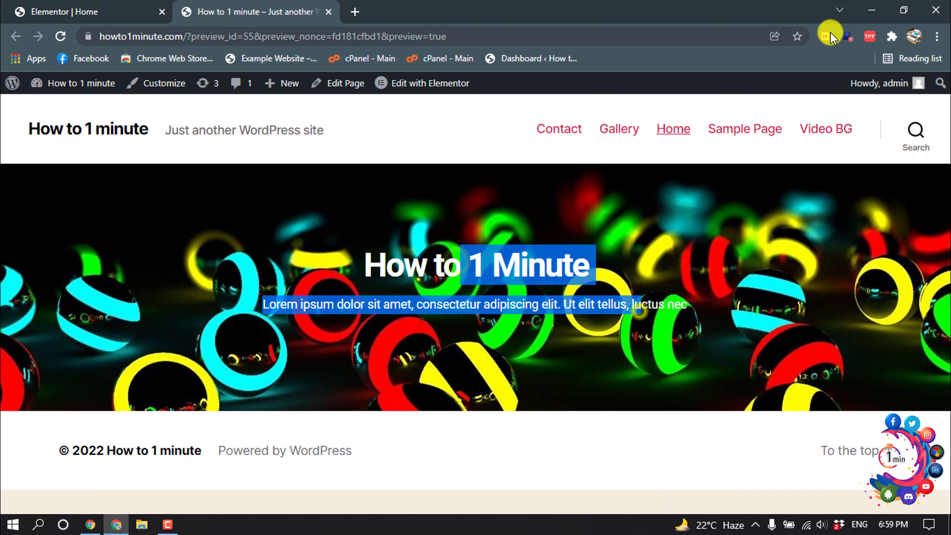
pyautogui.click(872, 6)
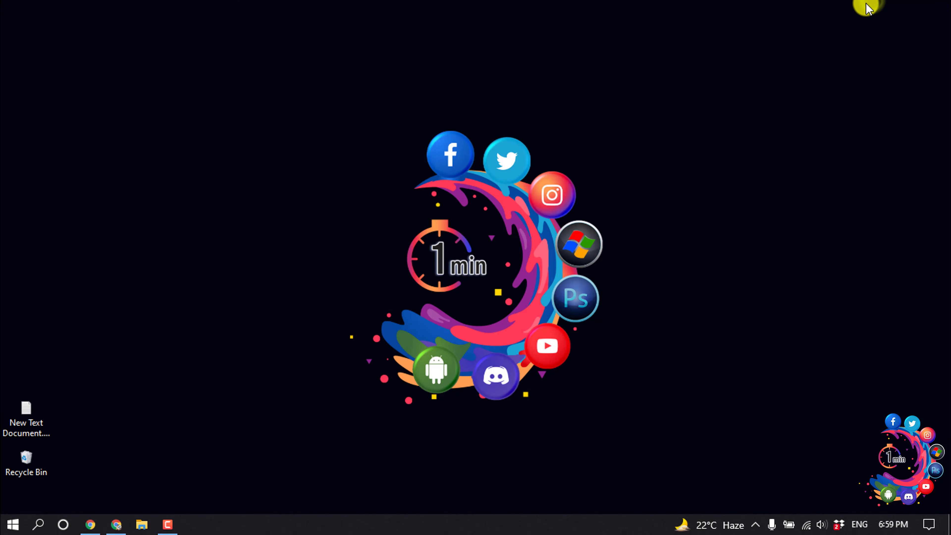